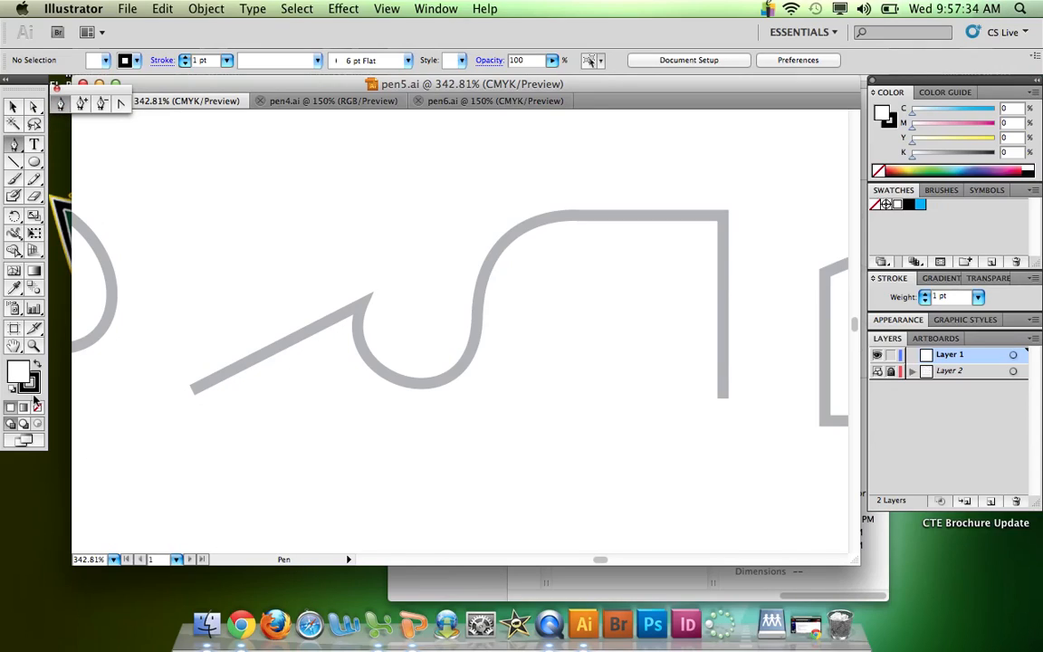
- Remove the fill and trace the grey template with the Pen tool from the diagonal's lower end to the foot of the vertical line
key("/")
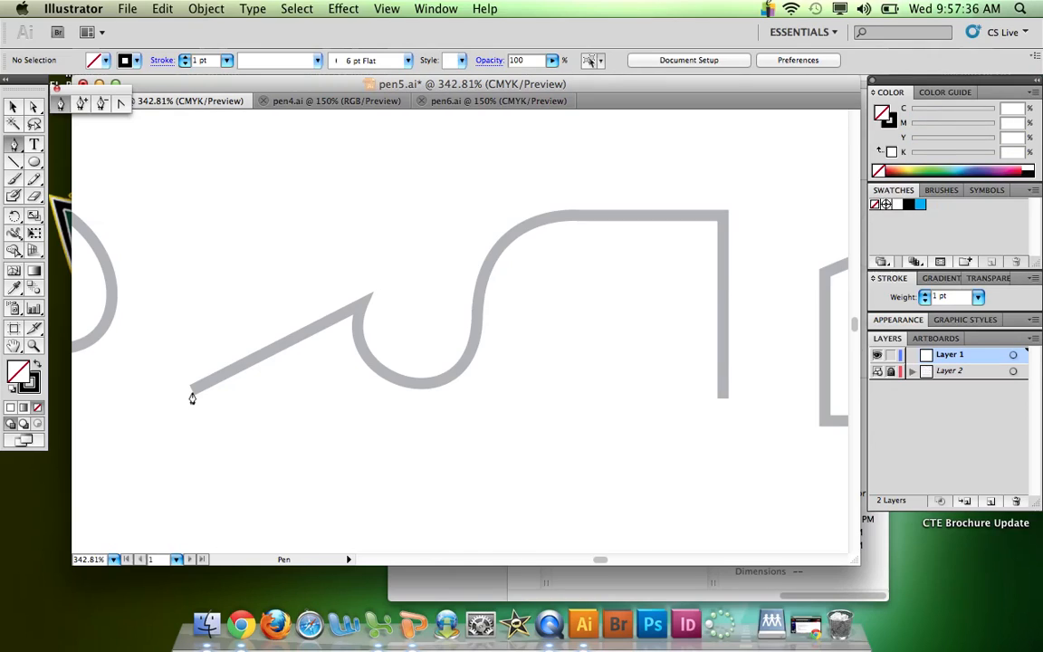
left_click(191, 395)
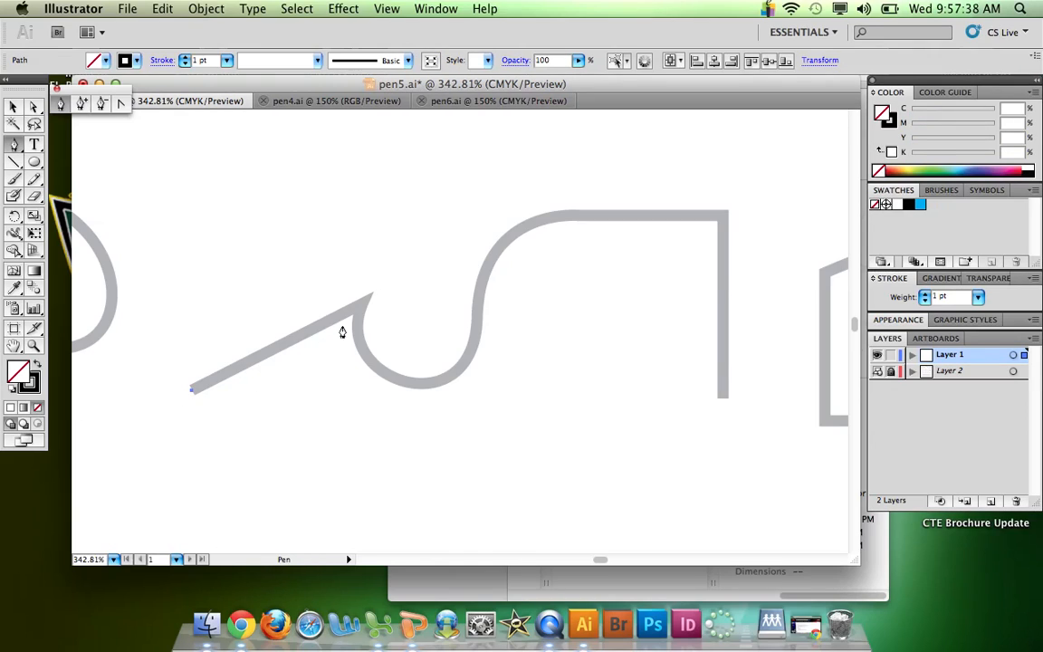
left_click(362, 308)
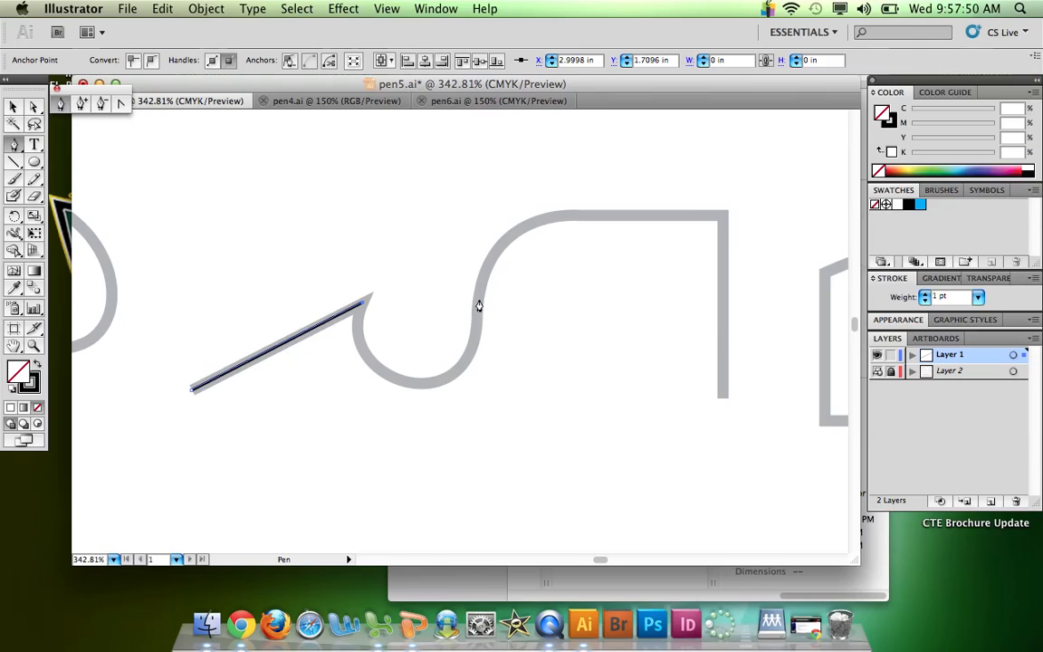
left_click_drag(476, 308, 473, 163)
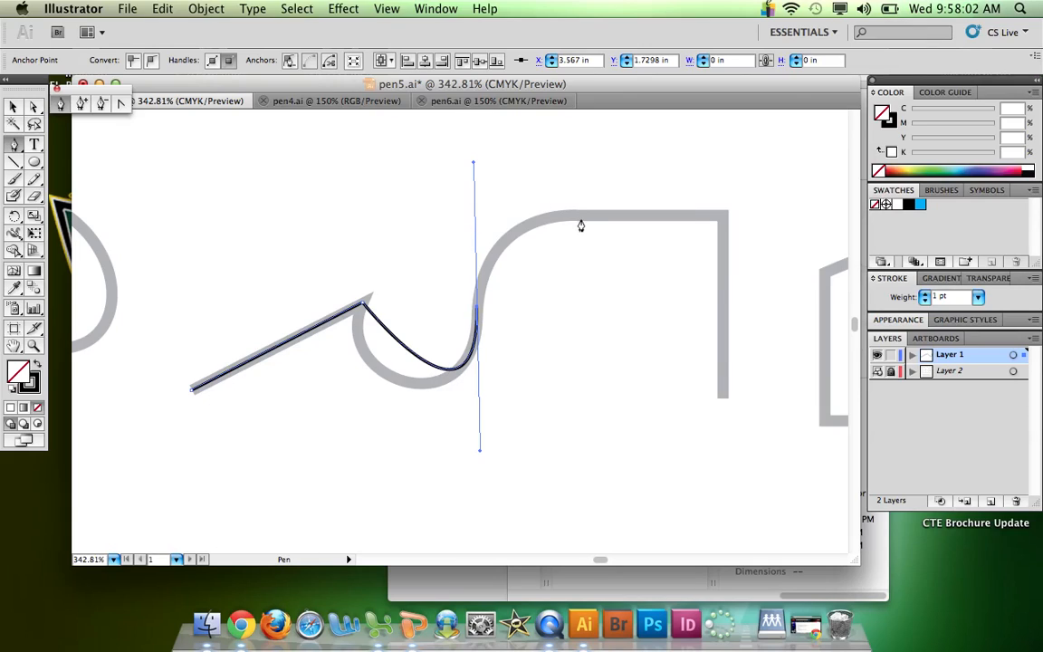
left_click_drag(588, 217, 618, 217)
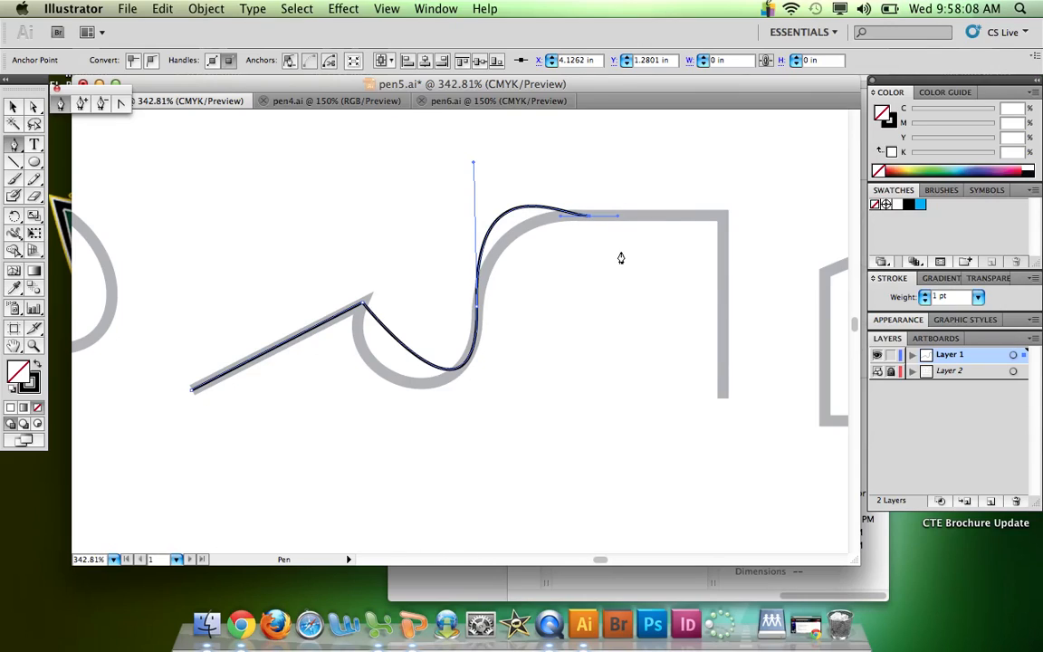
left_click(725, 217)
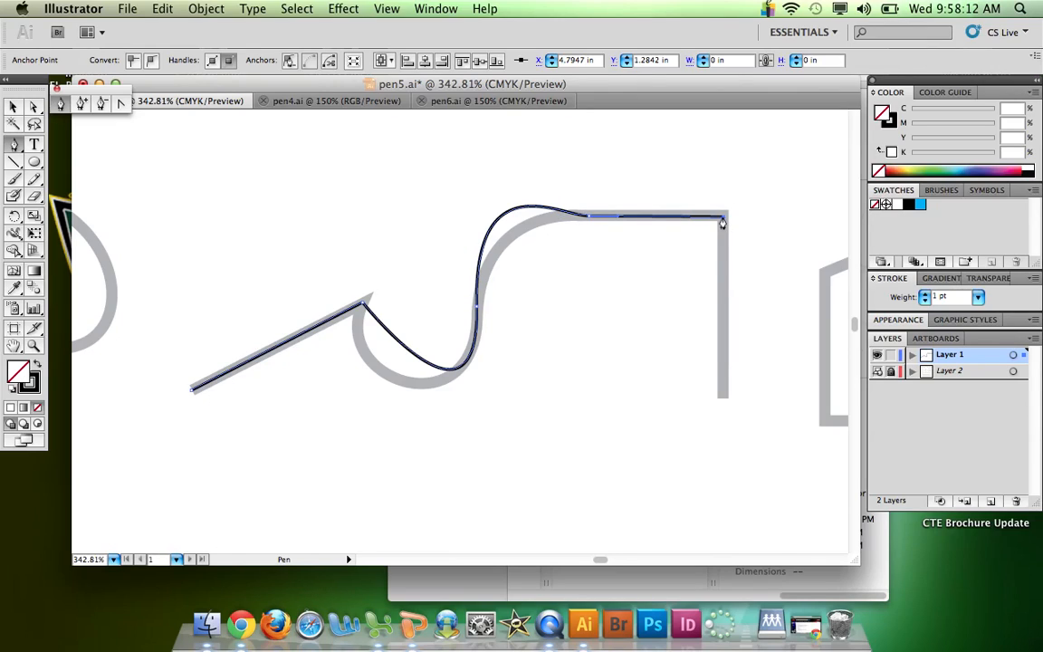
left_click(724, 398)
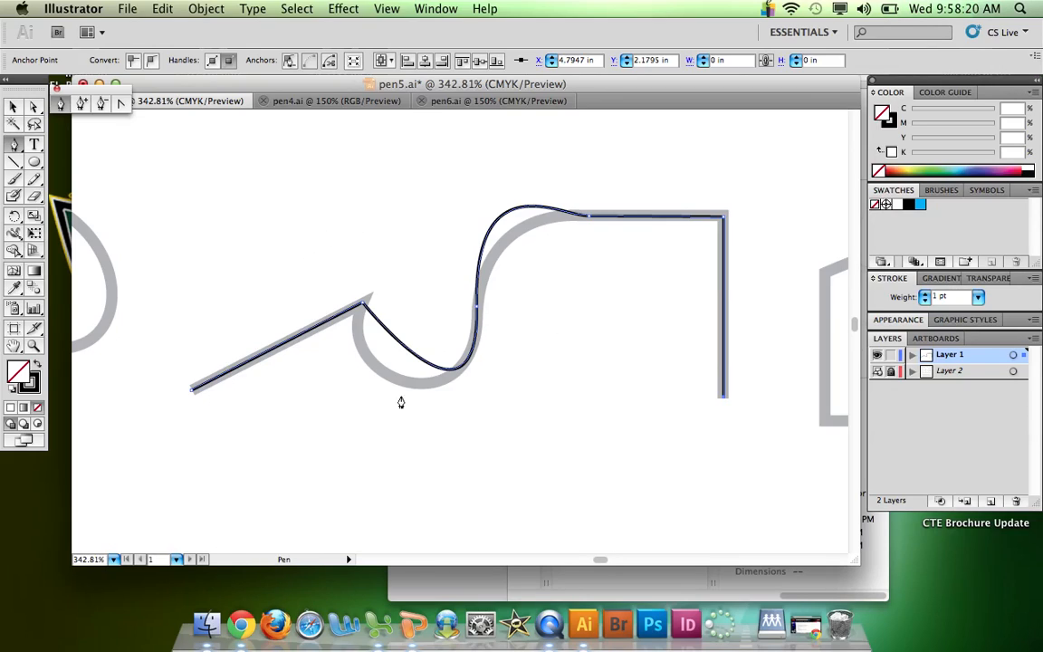
- Give the diagonal's peak anchor direction handles and adjust the handles on both sides of the U-shaped dip to fit the template
left_click(34, 106)
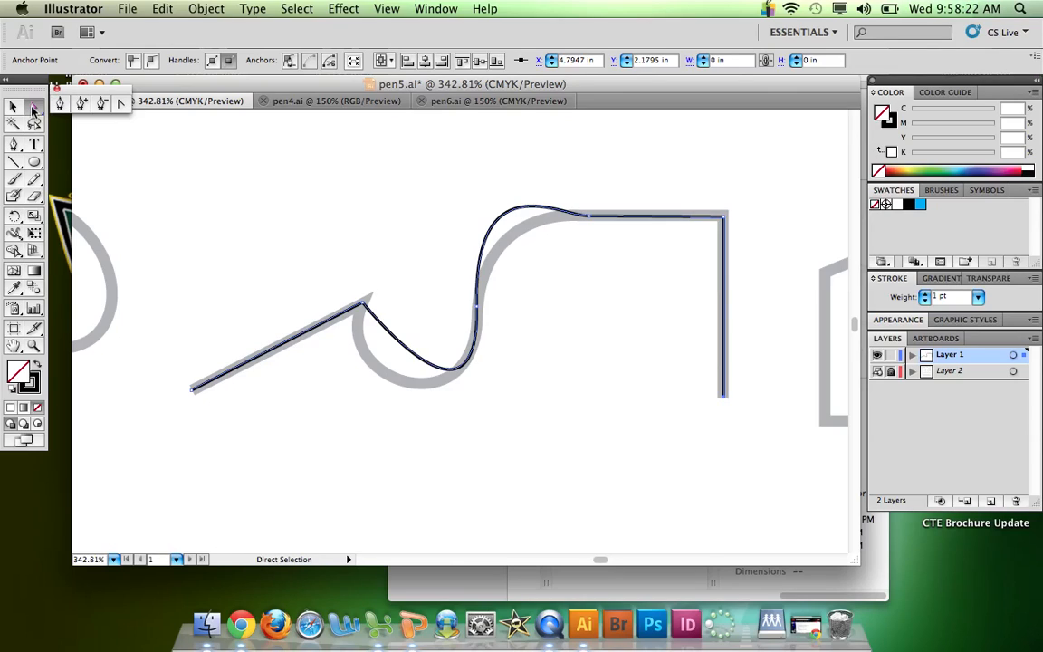
left_click_drag(352, 375, 405, 340)
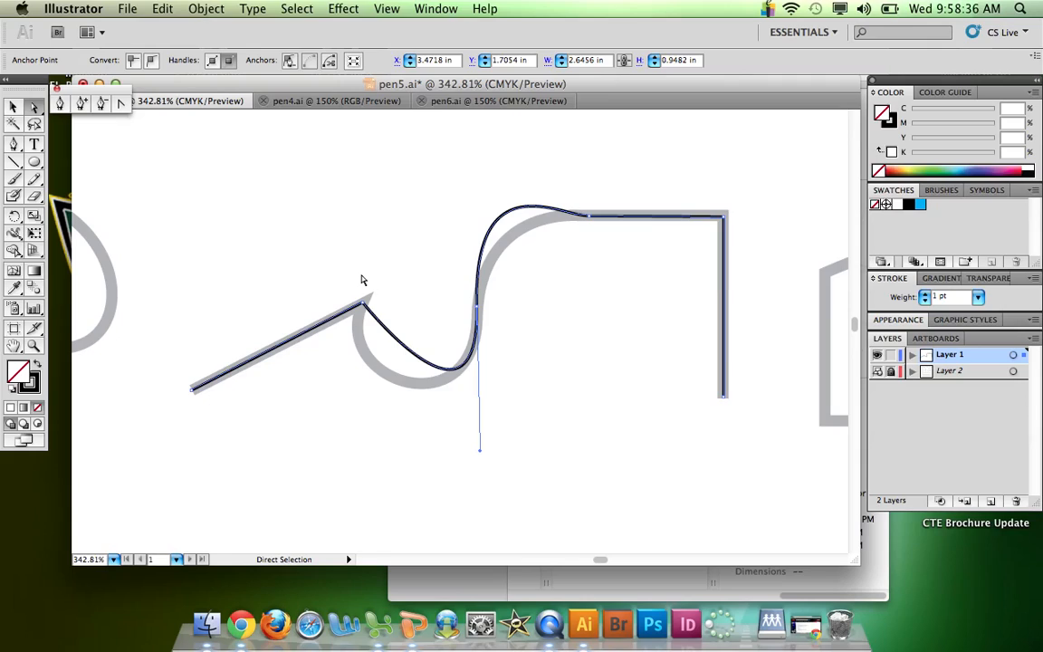
left_click(123, 104)
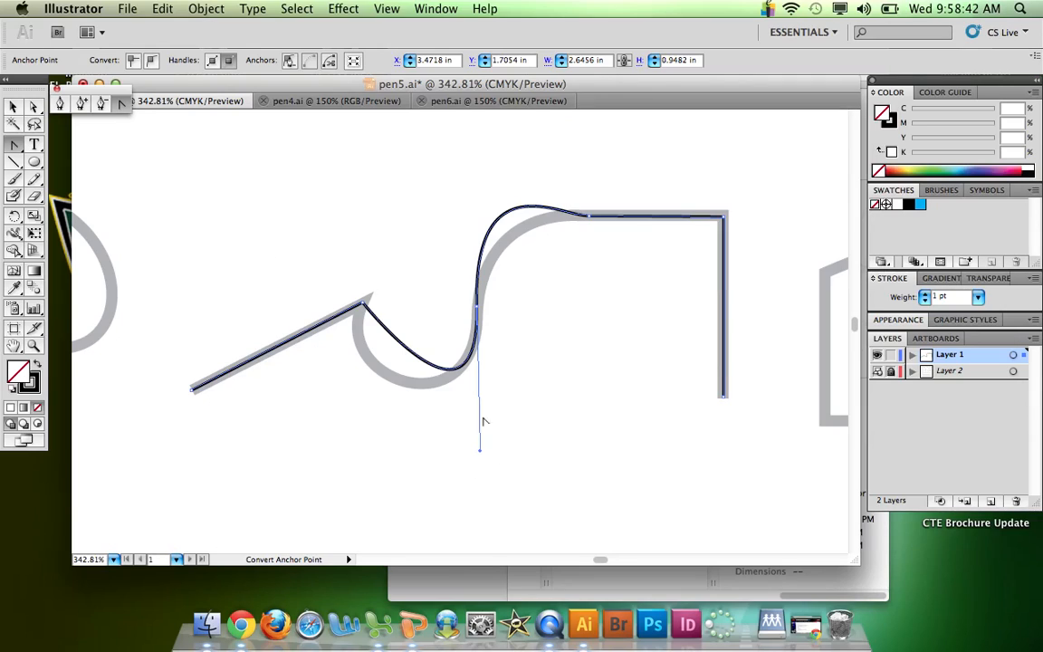
mouse_move(481, 454)
left_mouse_down()
mouse_move(477, 396)
mouse_move(481, 442)
left_mouse_up()
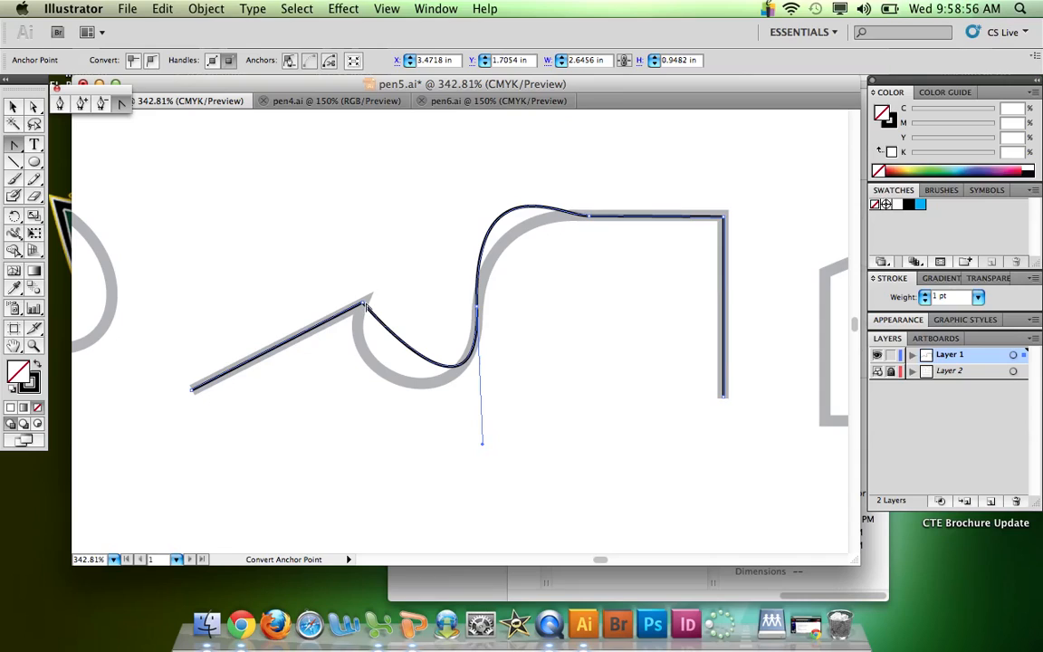
left_click_drag(362, 306, 330, 380)
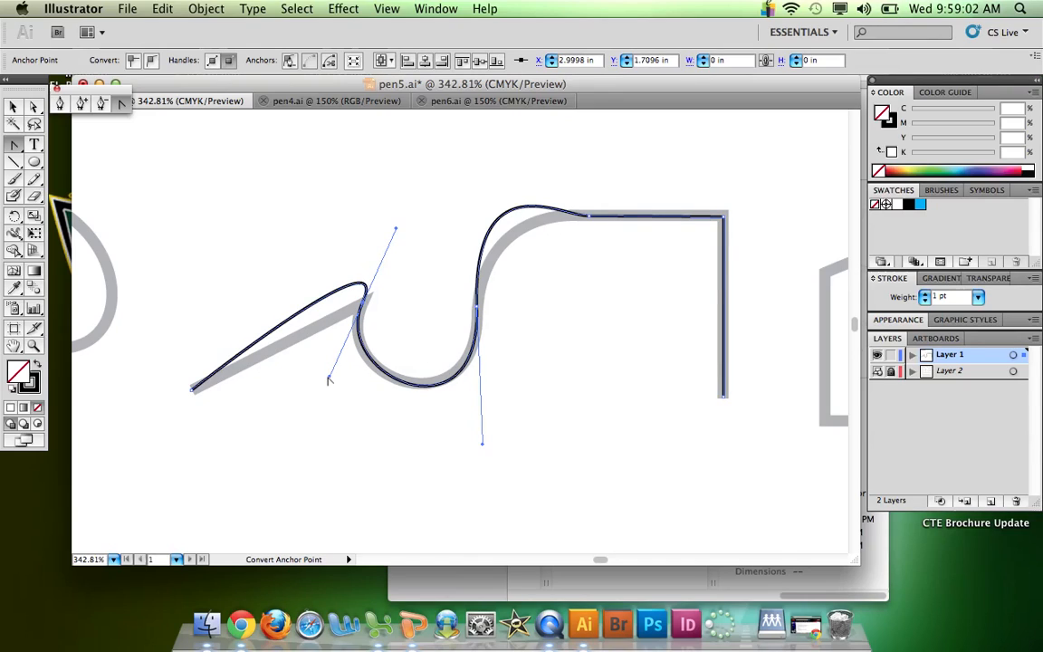
left_click_drag(480, 447, 481, 434)
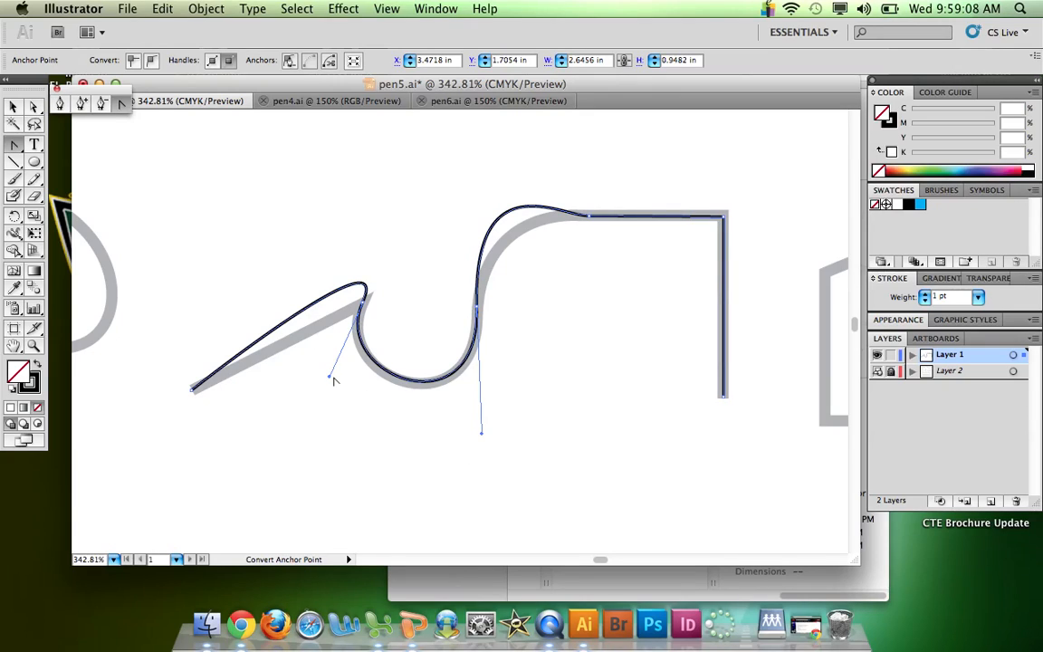
left_click_drag(329, 379, 326, 389)
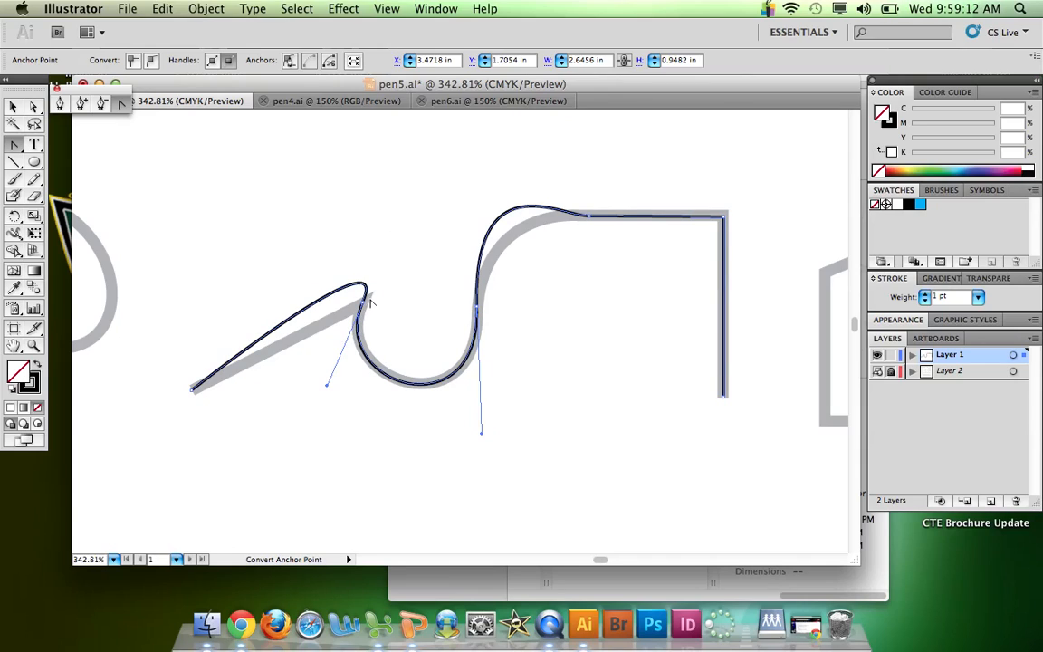
- Try to swing the peak anchor's upper direction handle over the diagonal segment, and undo the change
key("a")
key("super+shift+a")
left_click_drag(268, 290, 288, 344)
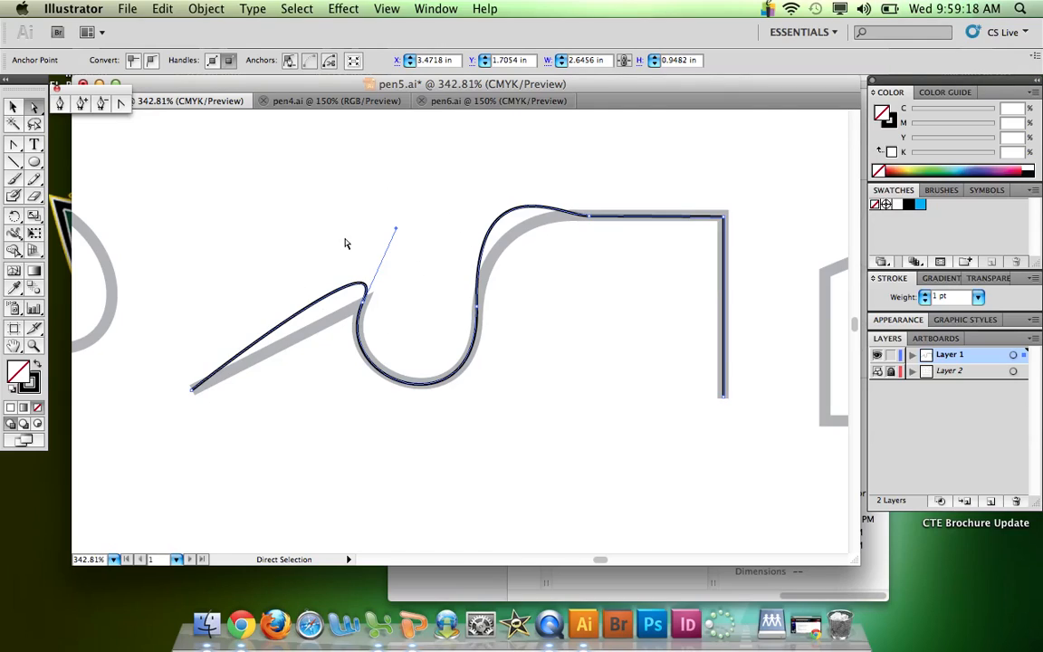
left_click(121, 106)
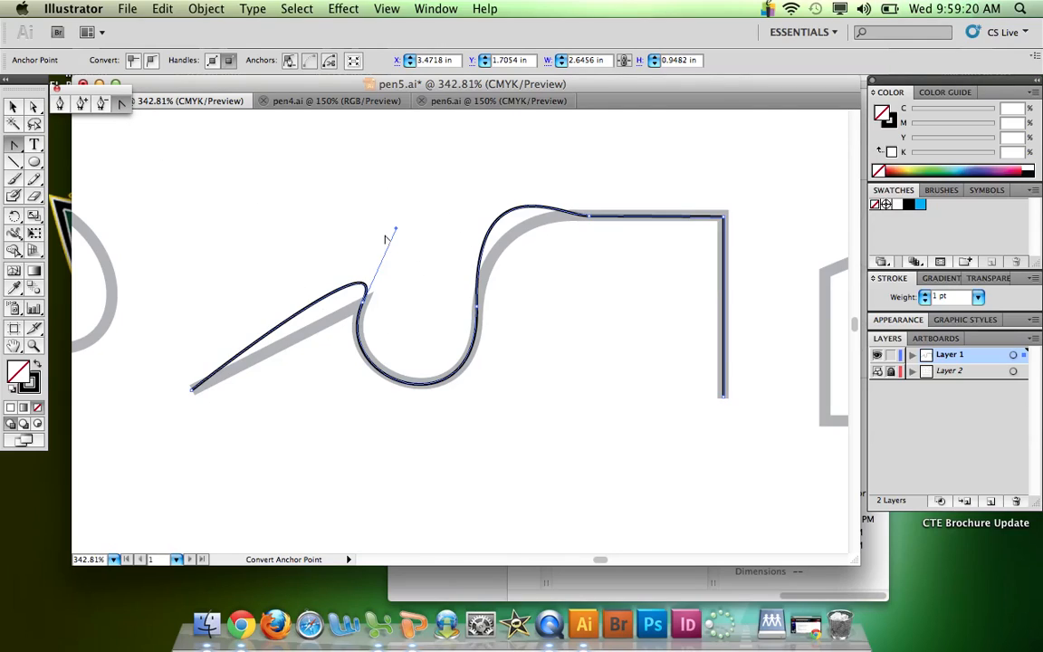
left_click_drag(396, 234, 333, 234)
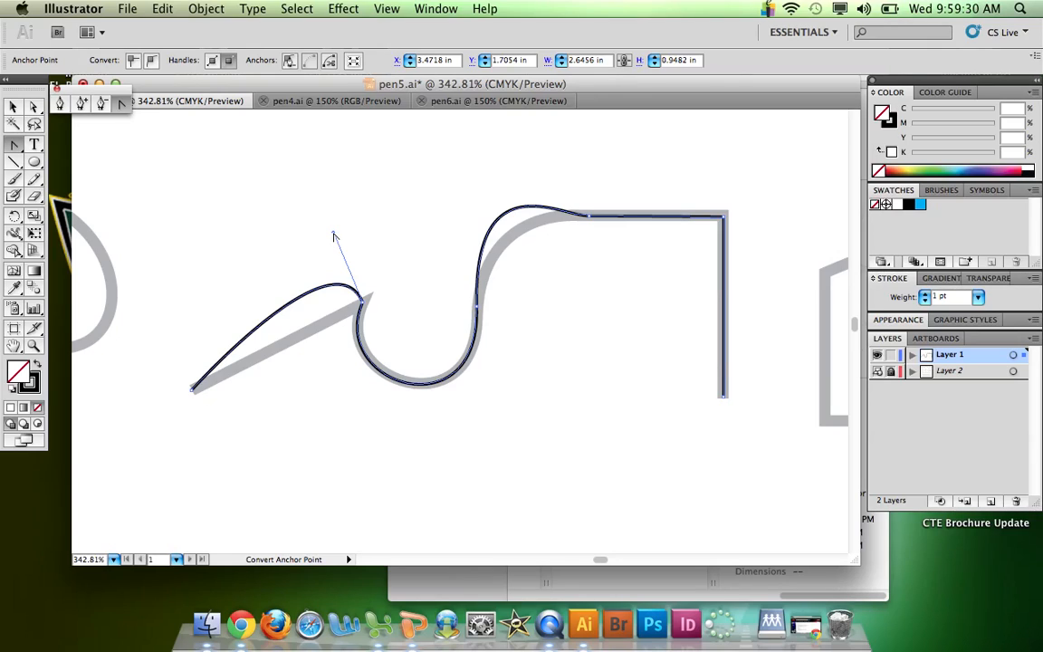
key("super+z")
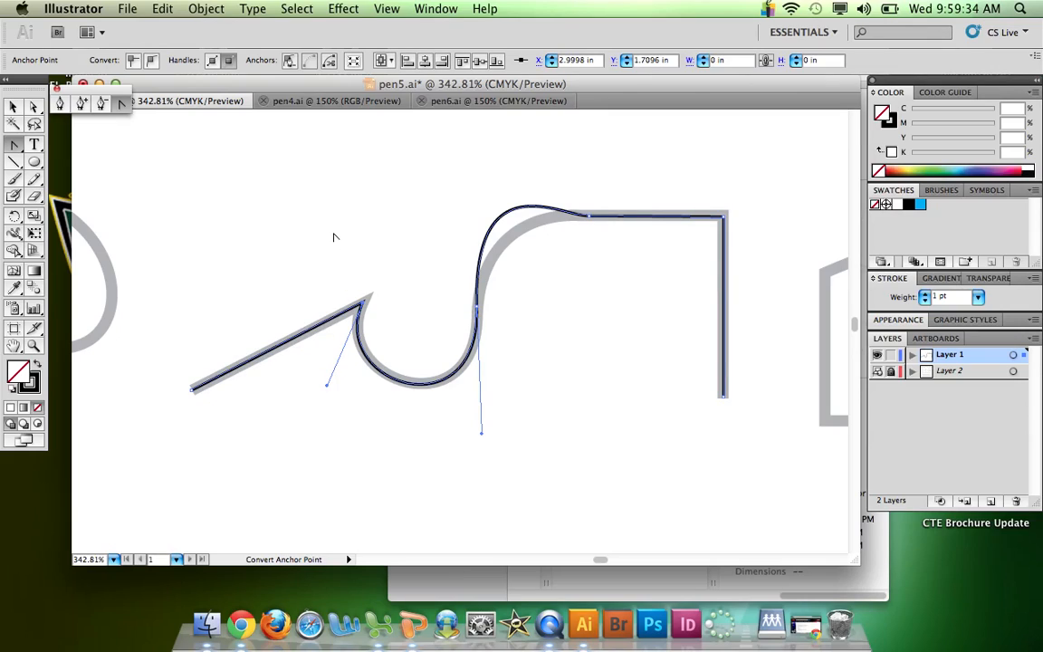
- Pull new handles from the peak anchor to fit the U curve, and collapse the upper handle so the diagonal stays straight
left_click(327, 387)
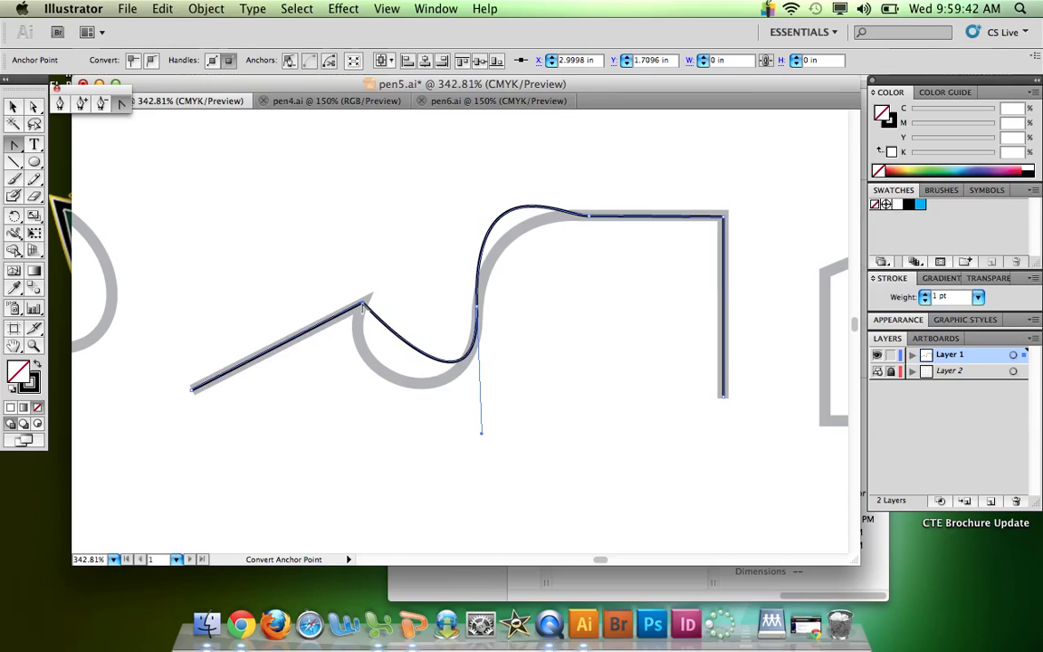
left_click_drag(361, 303, 328, 384)
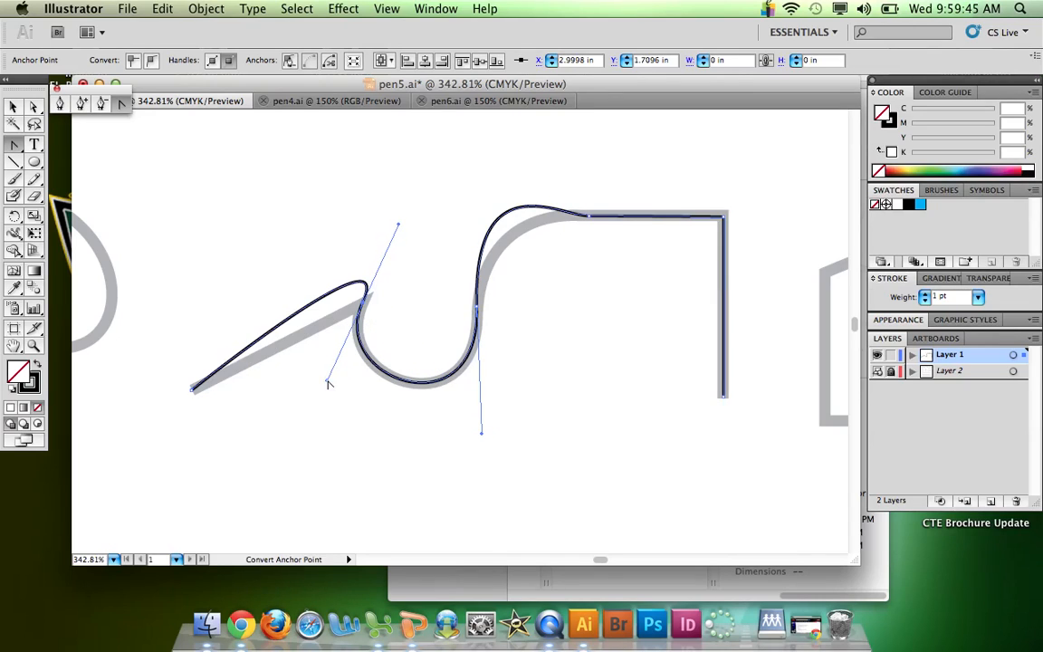
left_click(399, 228)
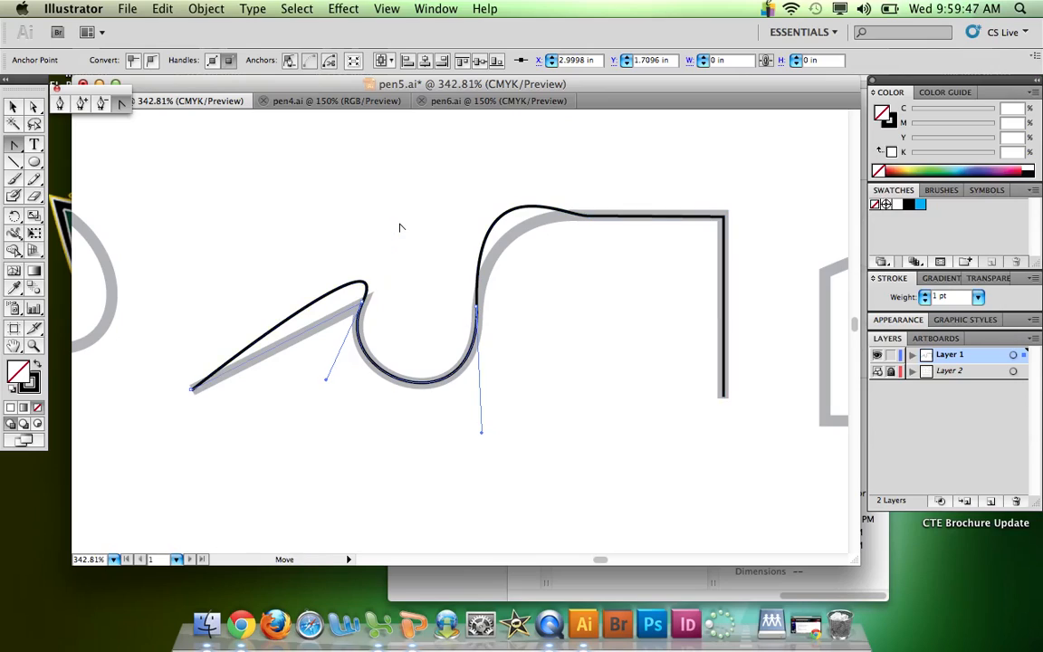
- Shorten and tilt the upper handle of the anchor between the two curves so the upper arc follows the template
left_click(34, 106)
left_click_drag(628, 175, 557, 238)
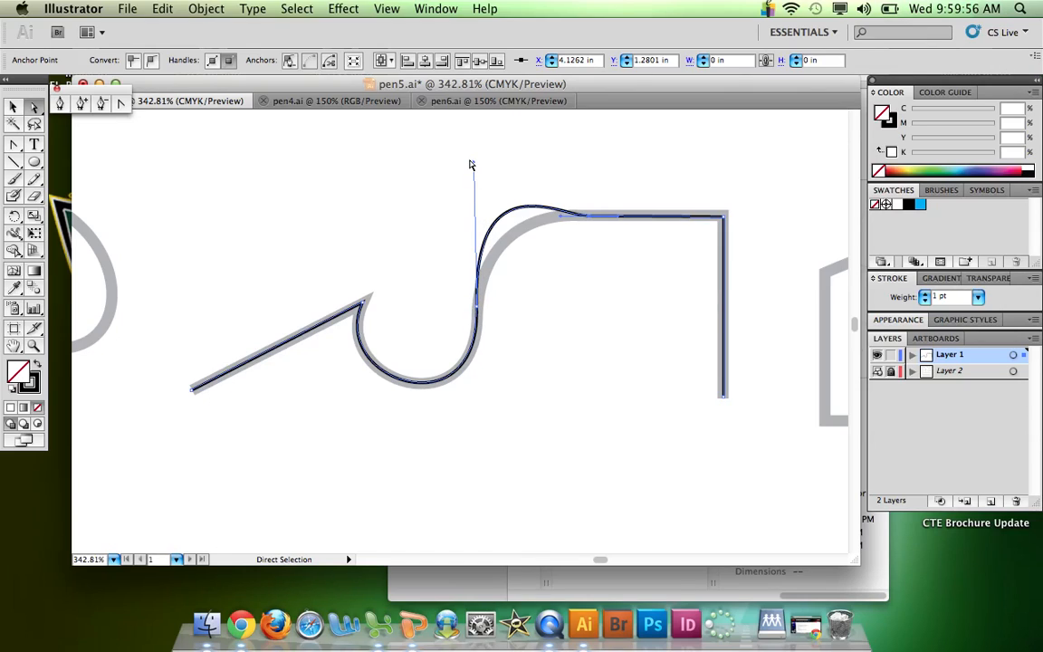
left_click(122, 103)
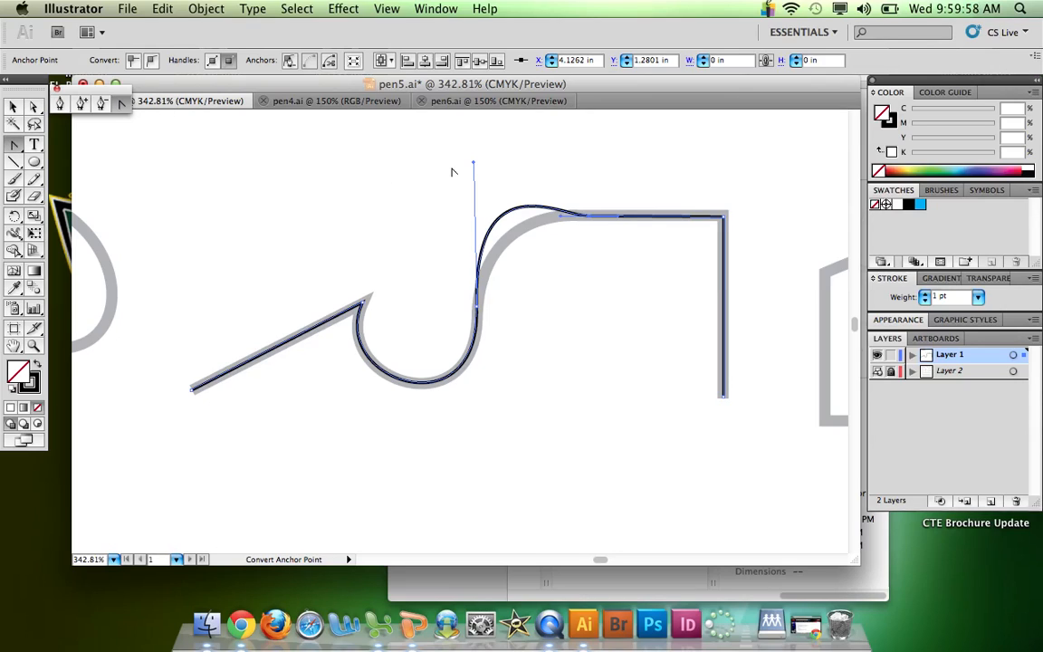
left_click_drag(474, 166, 488, 219)
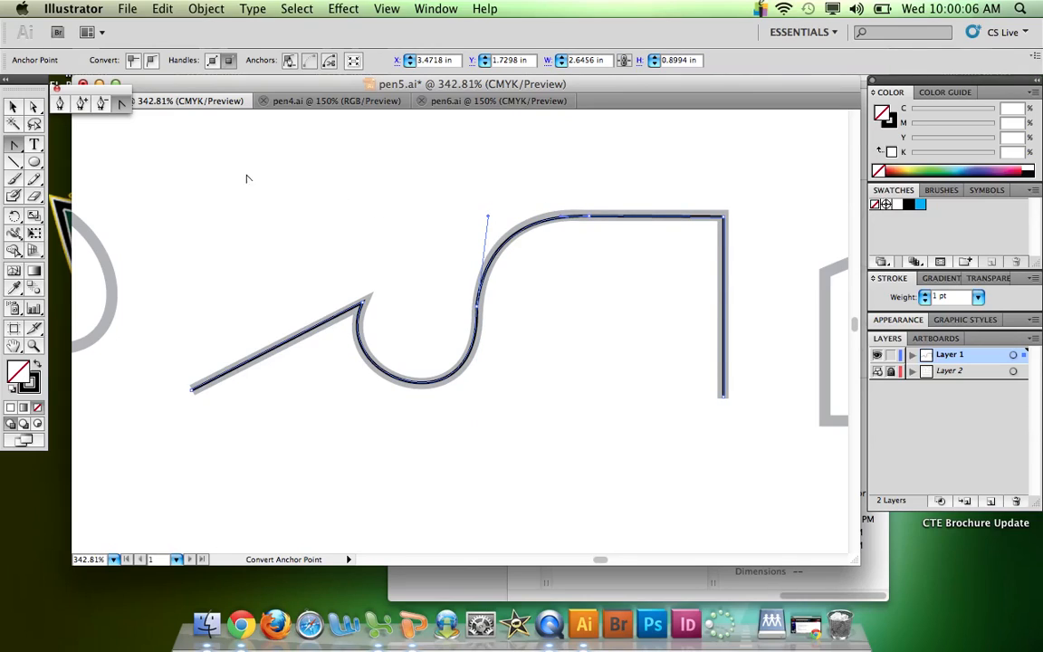
- Collapse the forward handle of the anchor where the upper arc meets the horizontal line
left_click(35, 105)
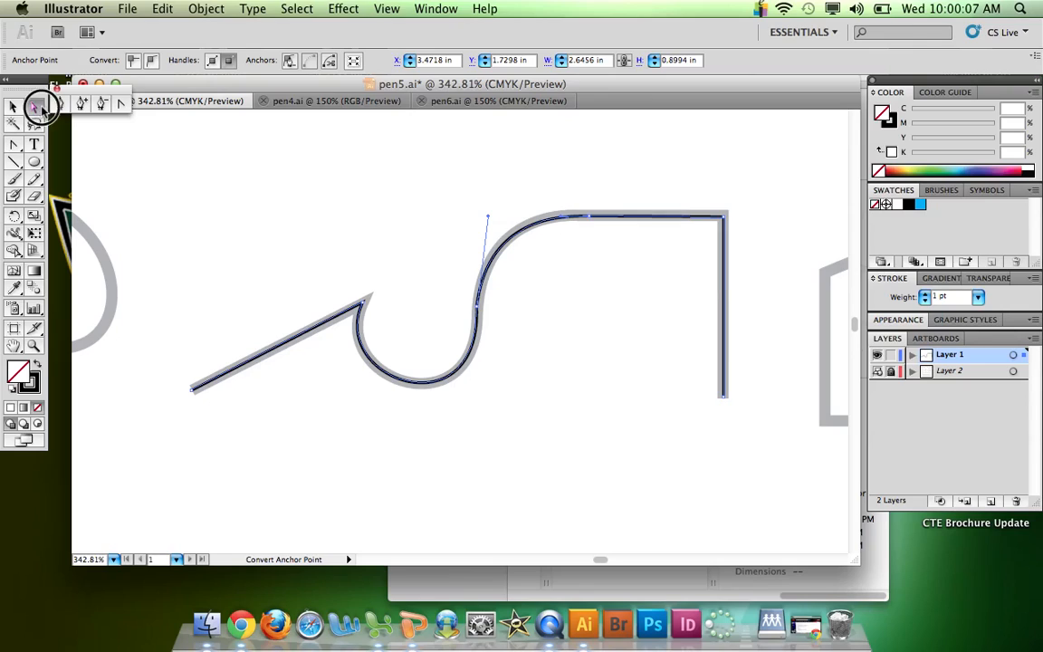
left_click(625, 312)
left_click_drag(624, 306, 554, 199)
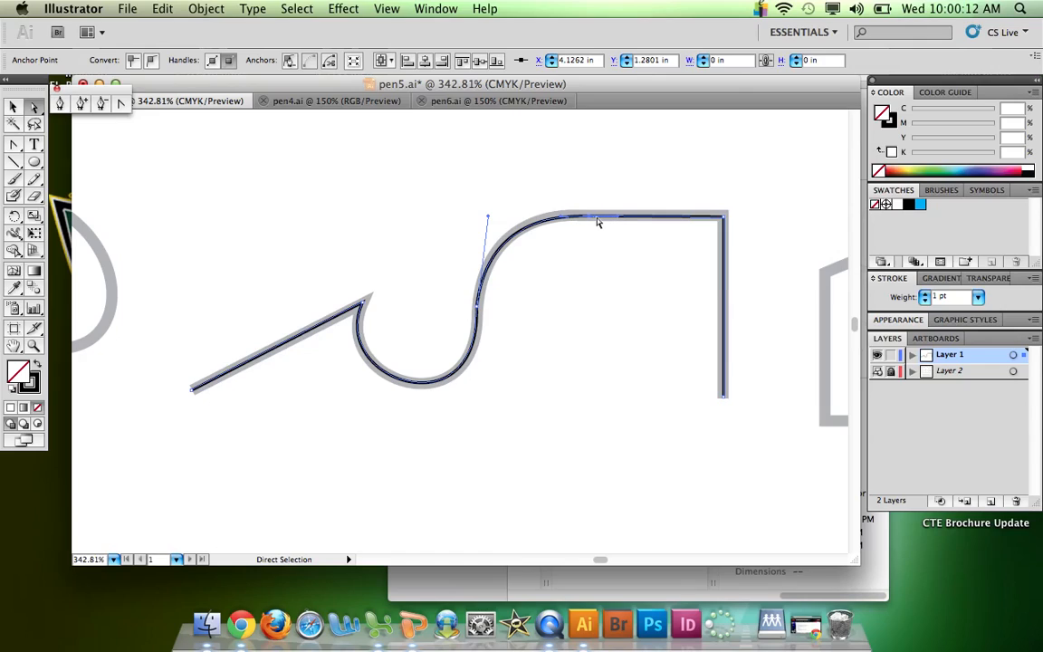
left_click(123, 103)
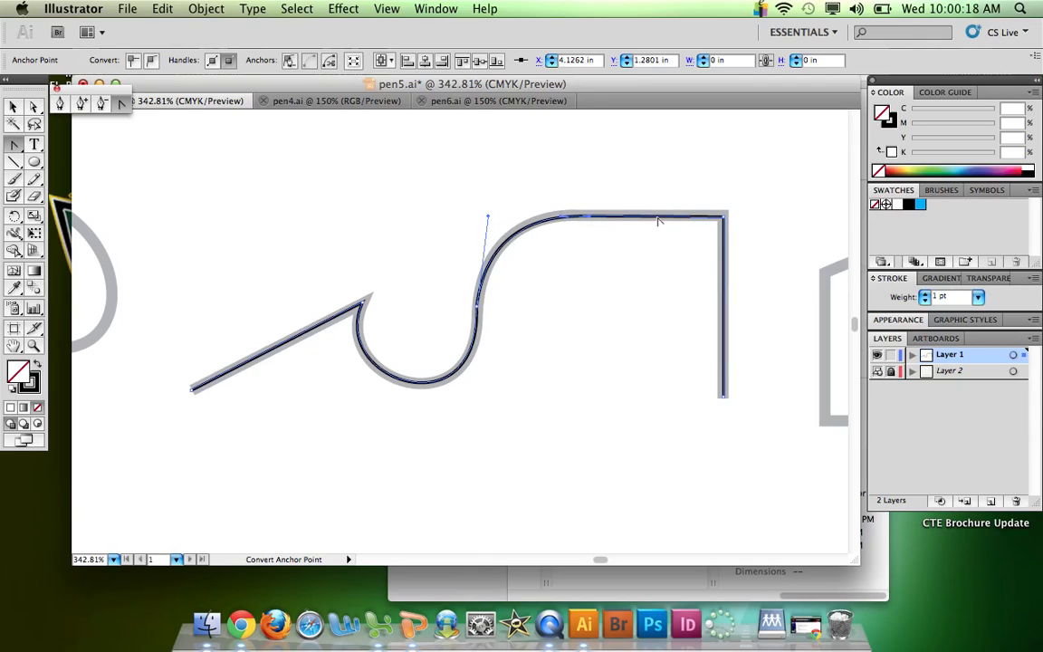
- Select the whole traced path and delete it, leaving only the grey template
left_click(13, 107)
left_click(276, 209)
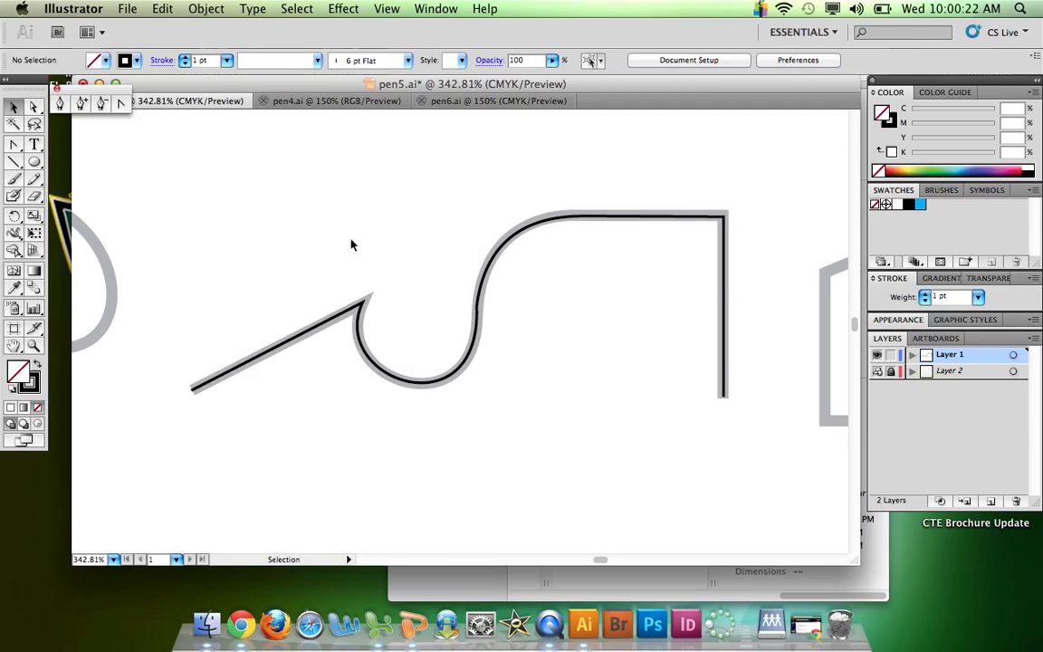
left_click_drag(293, 240, 395, 365)
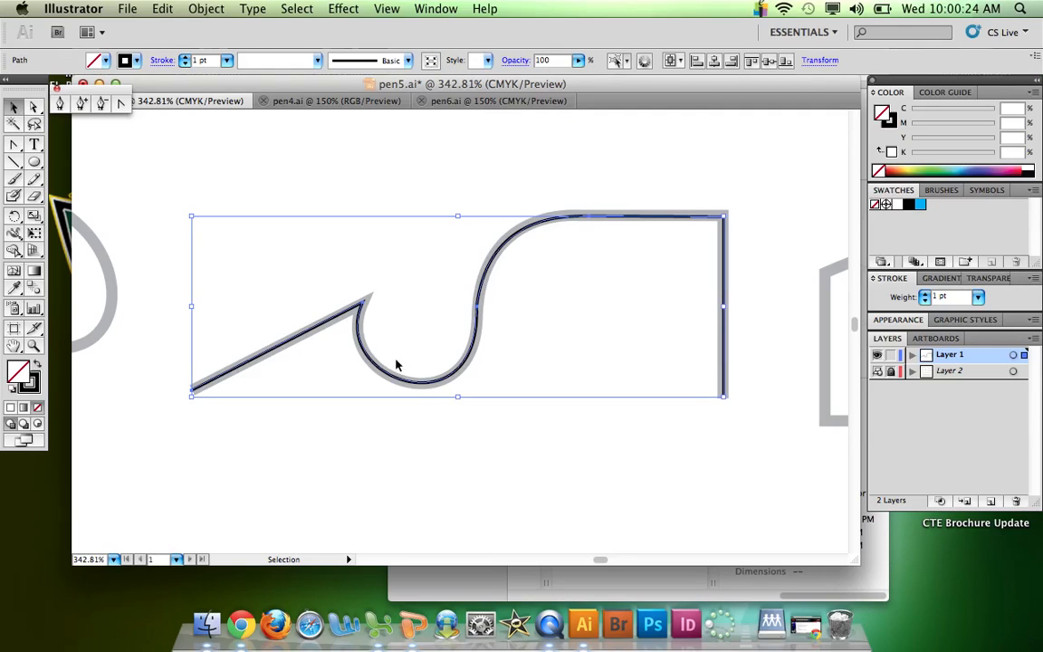
left_click(396, 365)
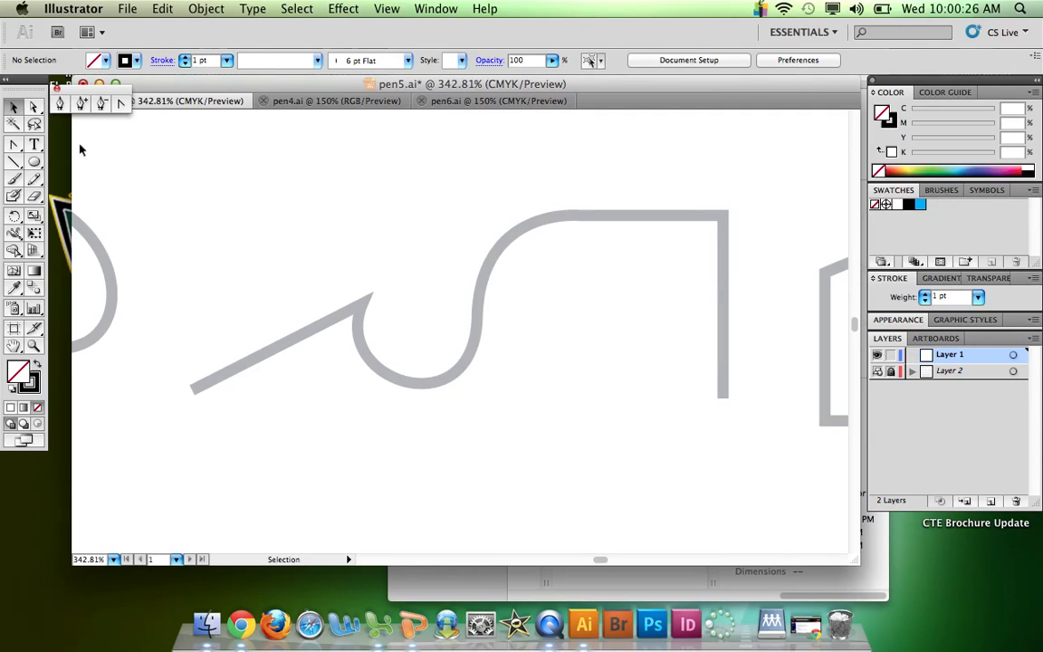
- Retrace the diagonal and the U-shaped dip with the Pen tool, pulling long handles from the anchor between the two curves
left_click(62, 105)
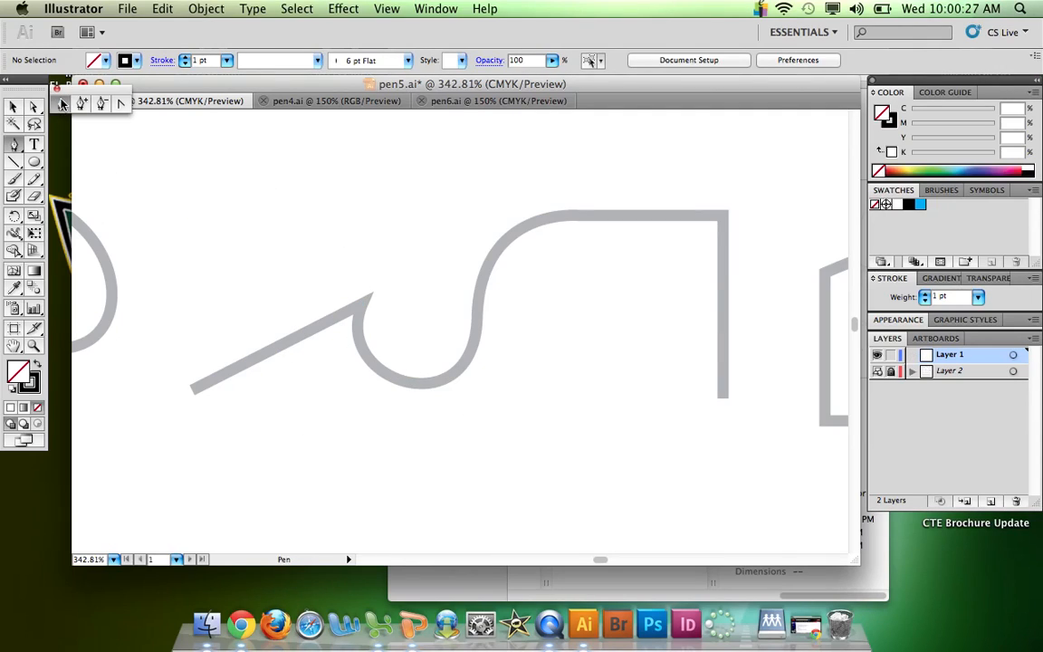
left_click(192, 393)
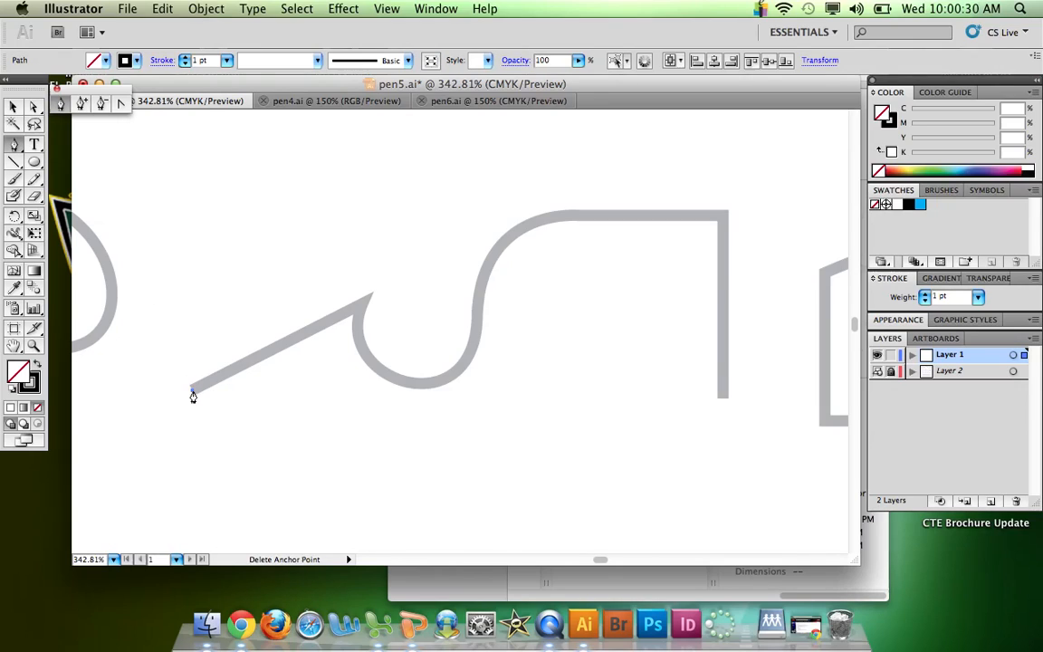
left_click(360, 308)
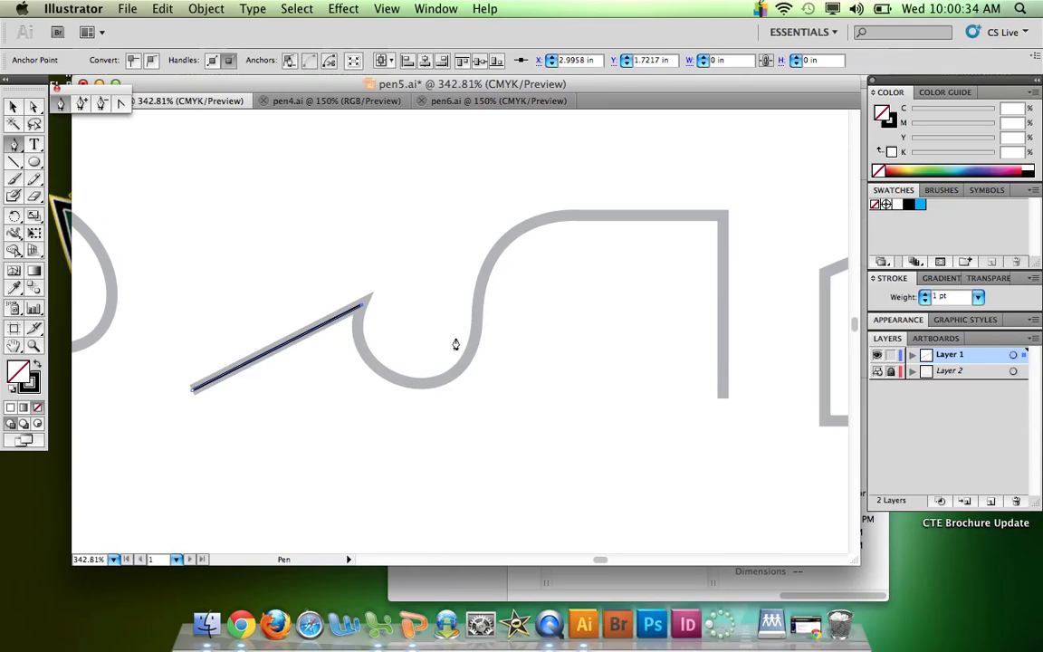
left_click_drag(477, 315, 488, 180)
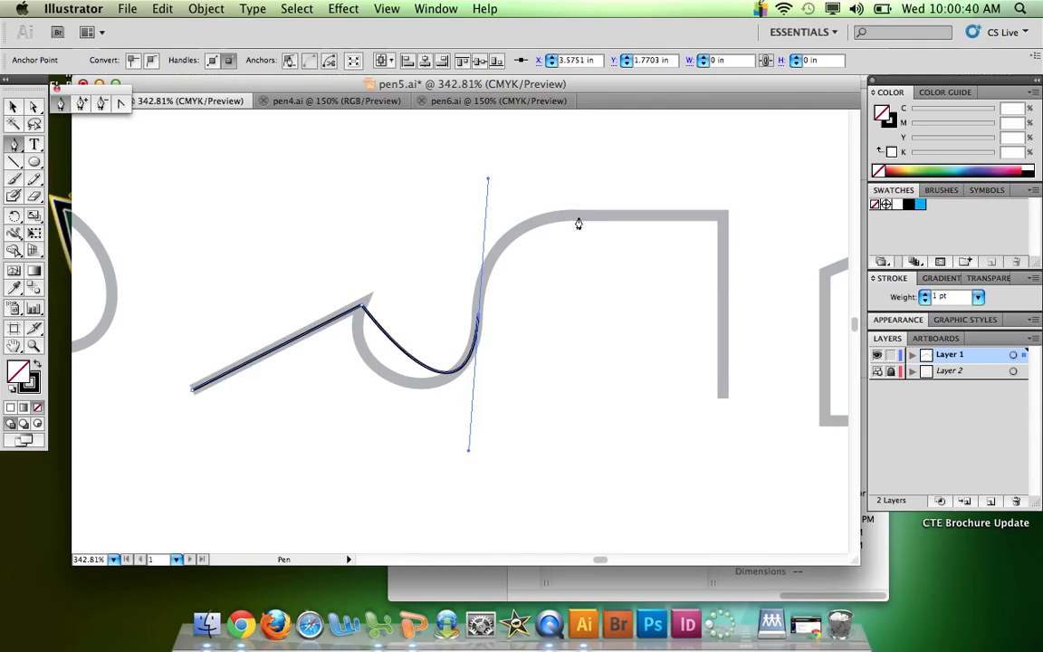
- Shorten the upper handle of the path's end anchor independently of its opposite handle while still drawing with the Pen tool
key("alt")
key("alt")
left_click_drag(488, 180, 479, 245)
key("alt")
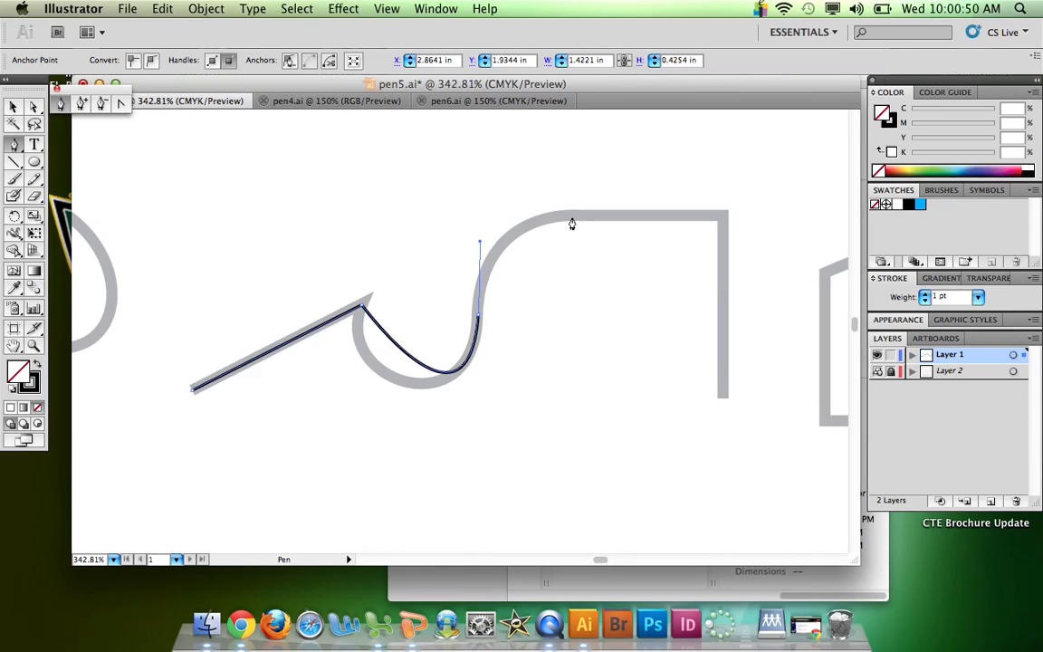
- Continue the path along the upper arc, remove that anchor's forward handle, and trace the straight horizontal and vertical lines
left_click_drag(574, 218, 622, 213)
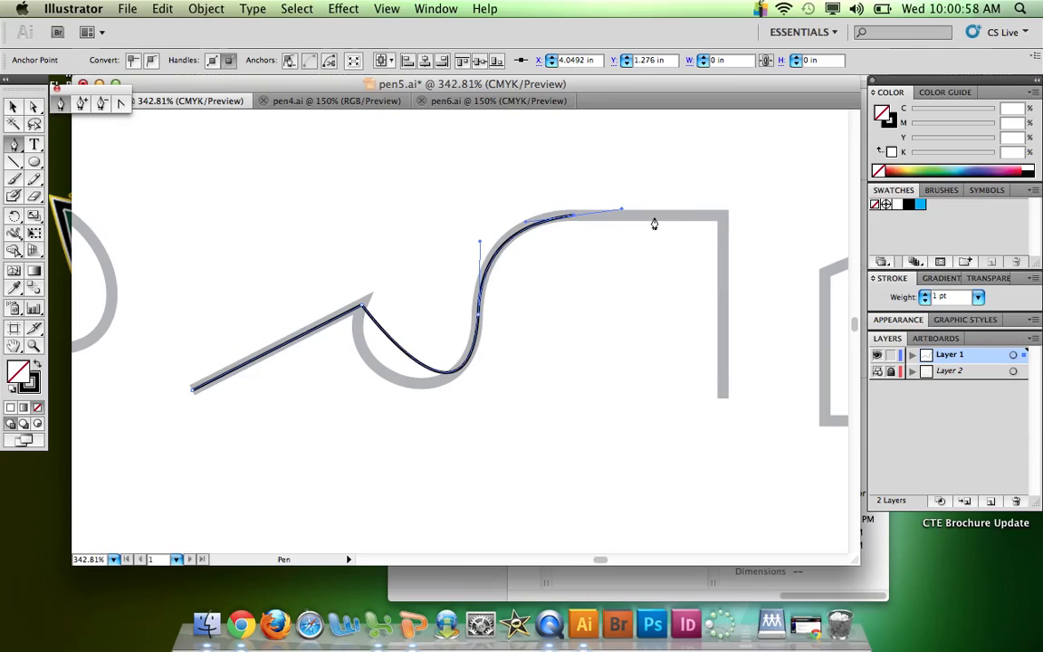
left_click(575, 220)
left_click(723, 219)
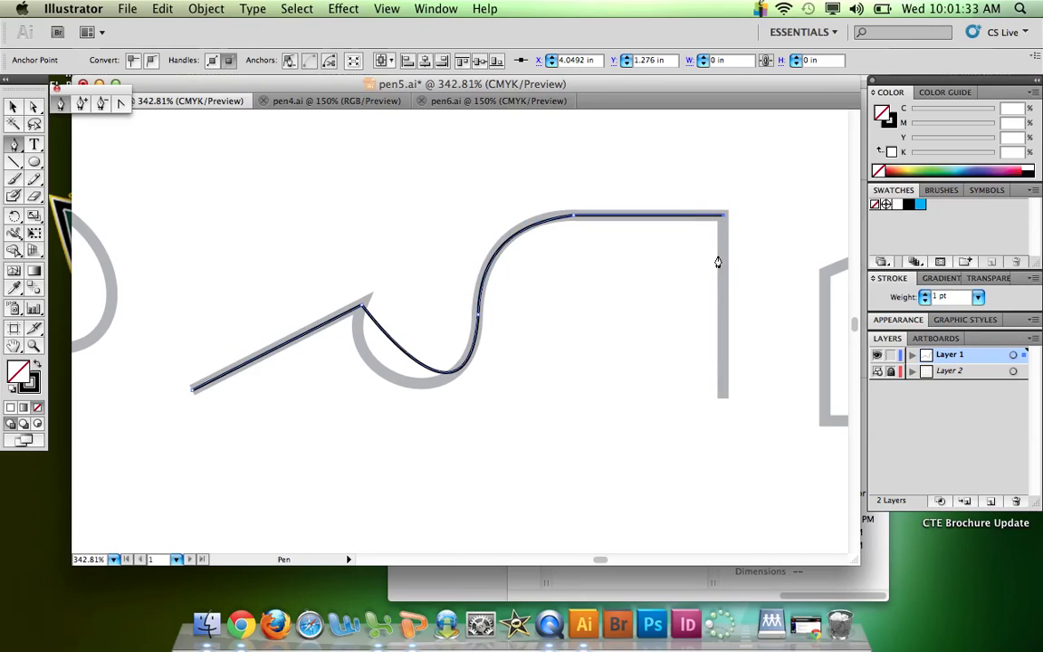
left_click(724, 398)
- Reshape the U-shaped dip to the template by pulling a handle from its first anchor and shortening its other handle with Convert Anchor Point
left_click(34, 107)
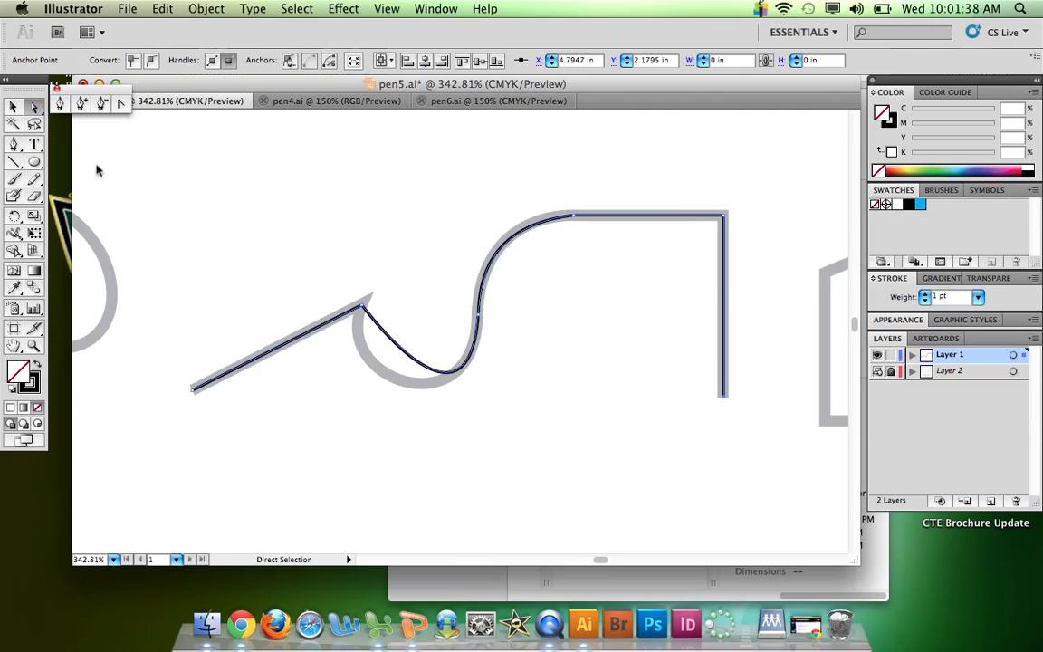
left_click(361, 307)
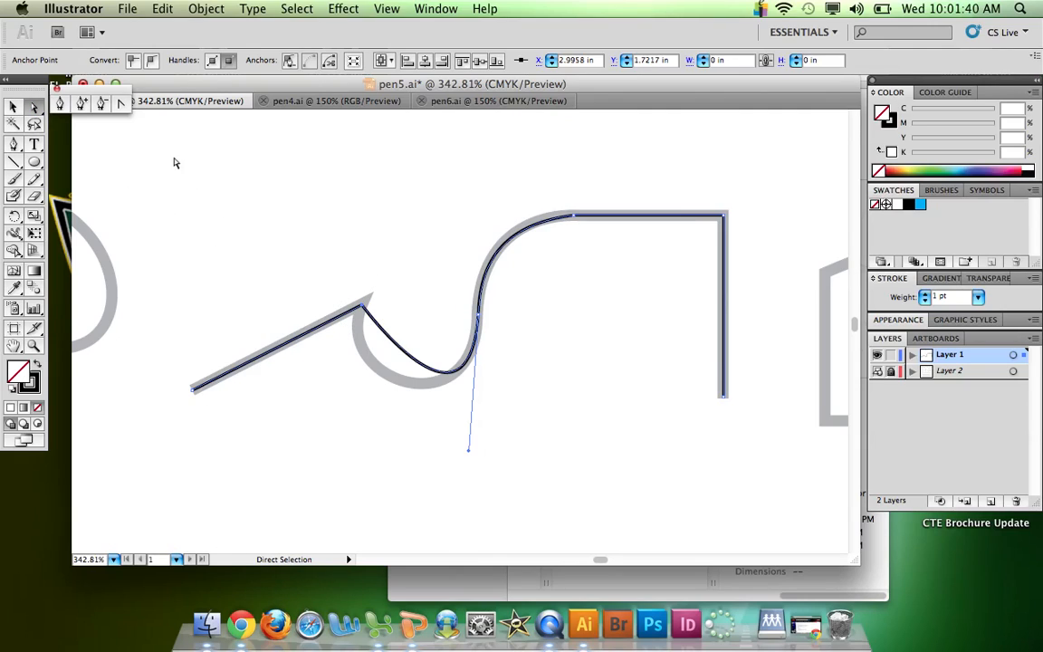
left_click(122, 105)
left_click_drag(364, 308, 357, 338)
left_click(362, 309)
left_click_drag(360, 310, 334, 374)
left_click_drag(463, 451, 465, 435)
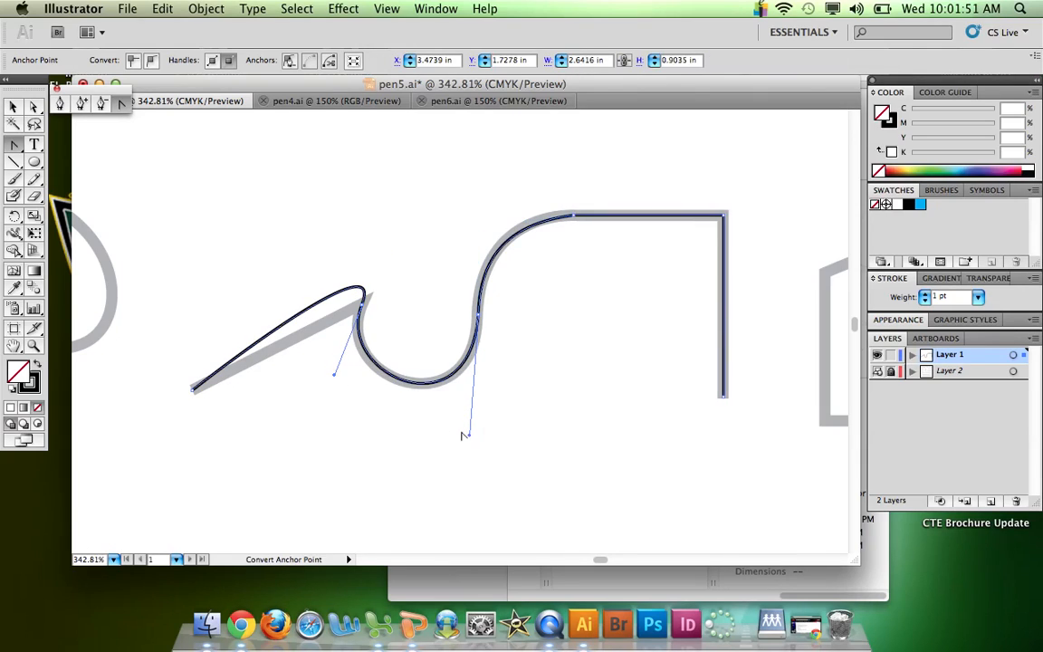
- Collapse the diagonal segment's handle at the peak anchor so the segment is straight again
left_click(34, 107)
left_click(262, 338)
left_click(120, 104)
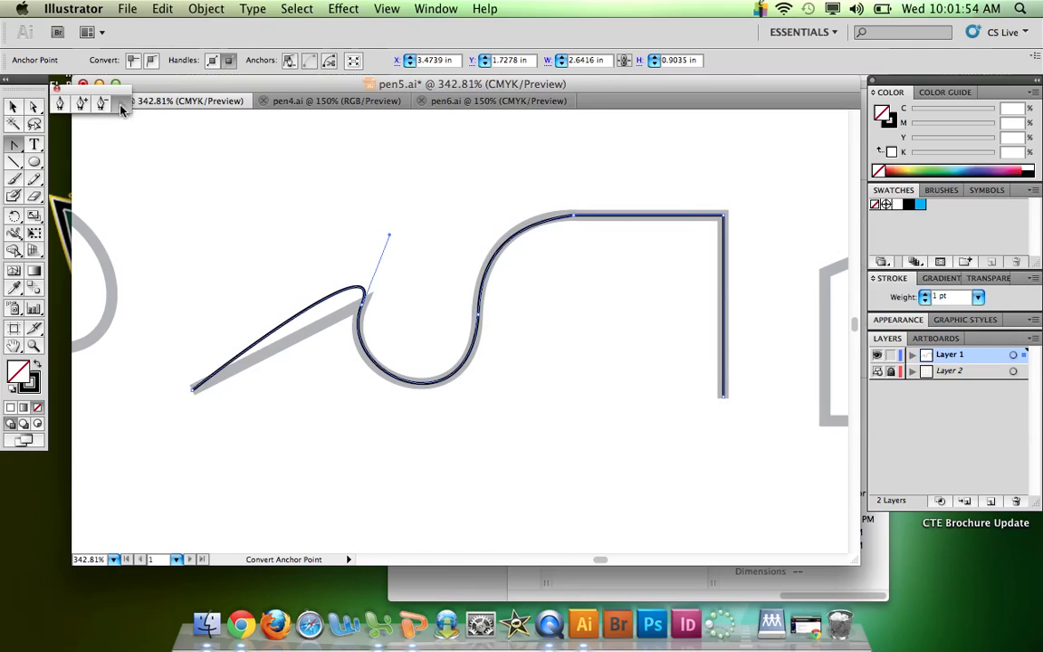
left_click(389, 238)
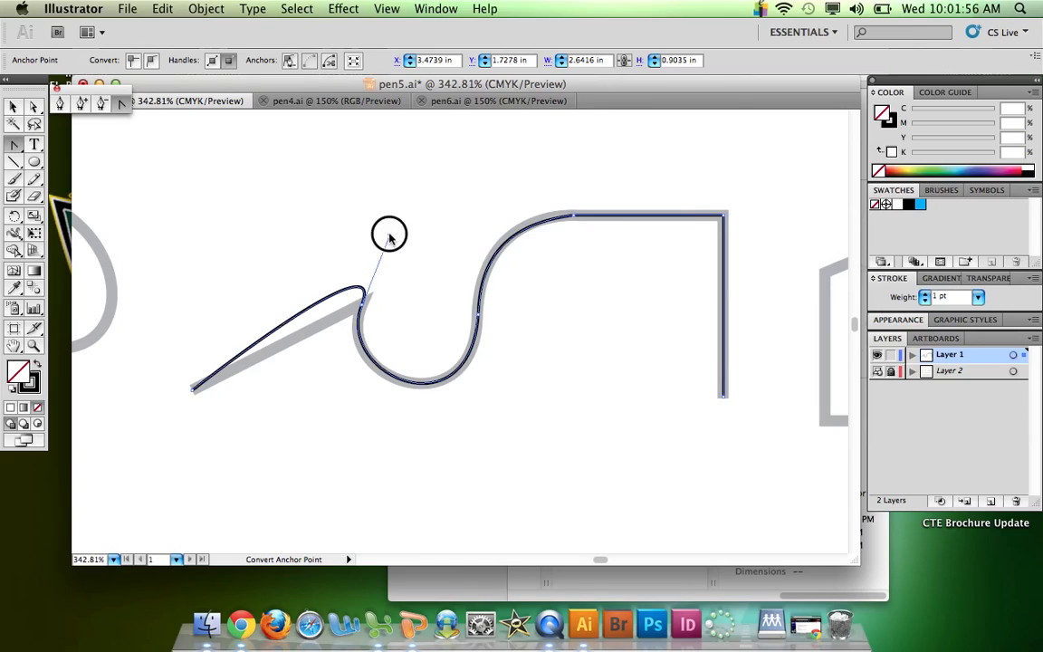
left_click(390, 236)
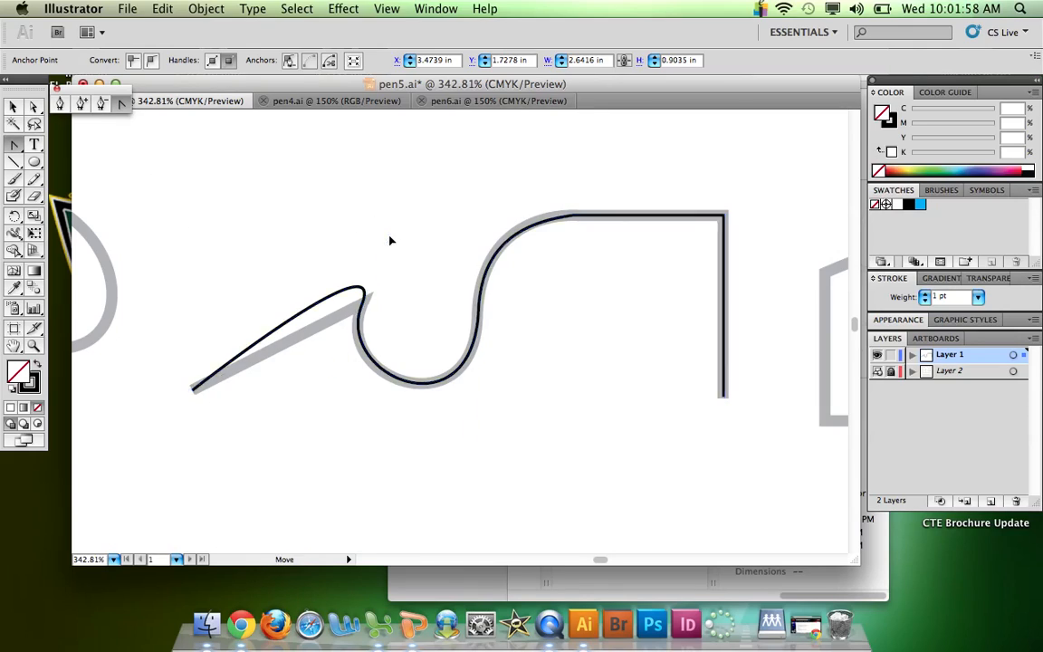
- Select the whole traced path, set its stroke weight to 4 pt, and deselect it
left_click(12, 107)
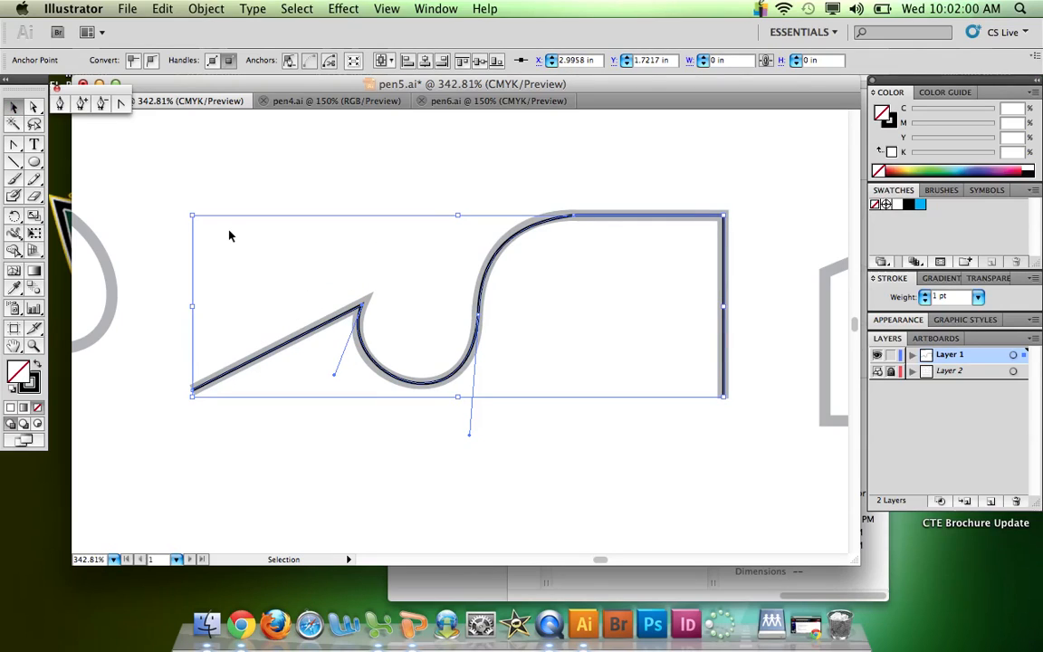
left_click(642, 340)
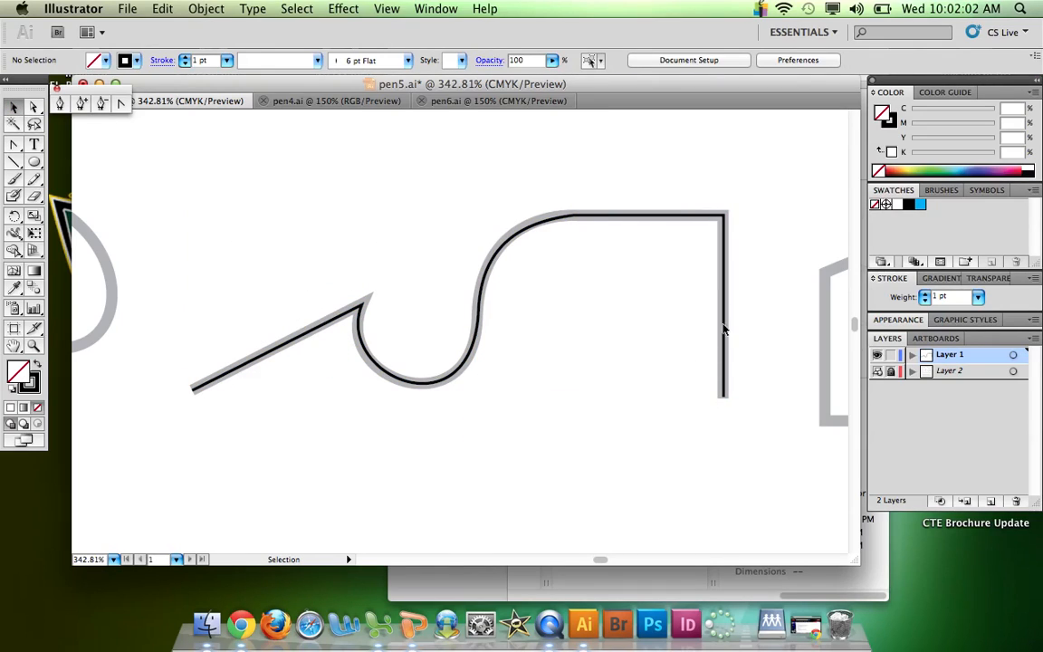
left_click(505, 214)
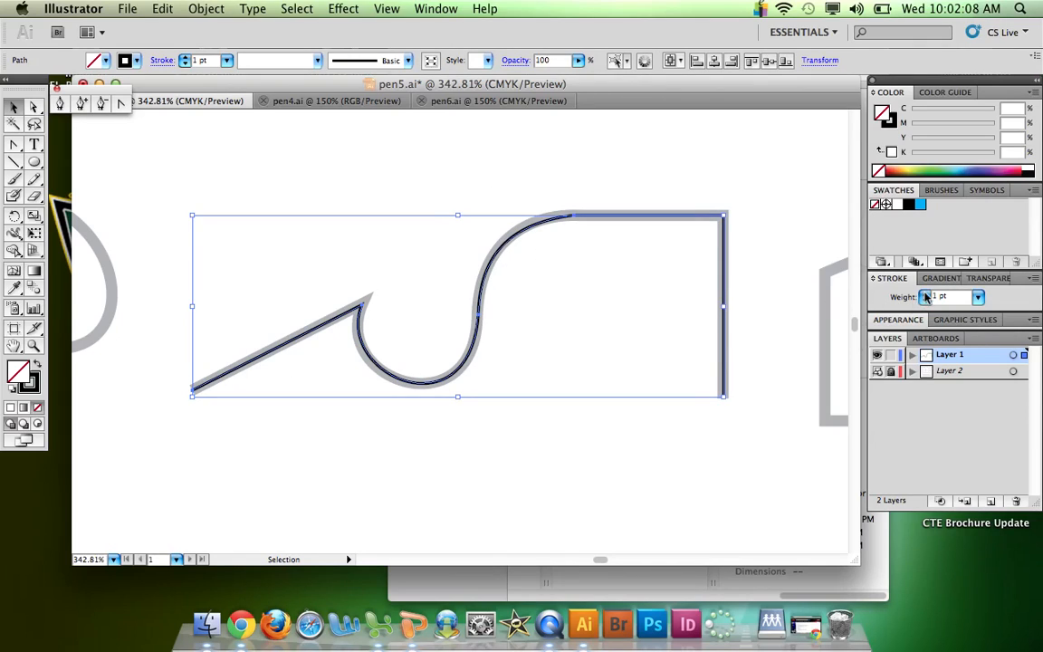
left_click(187, 61)
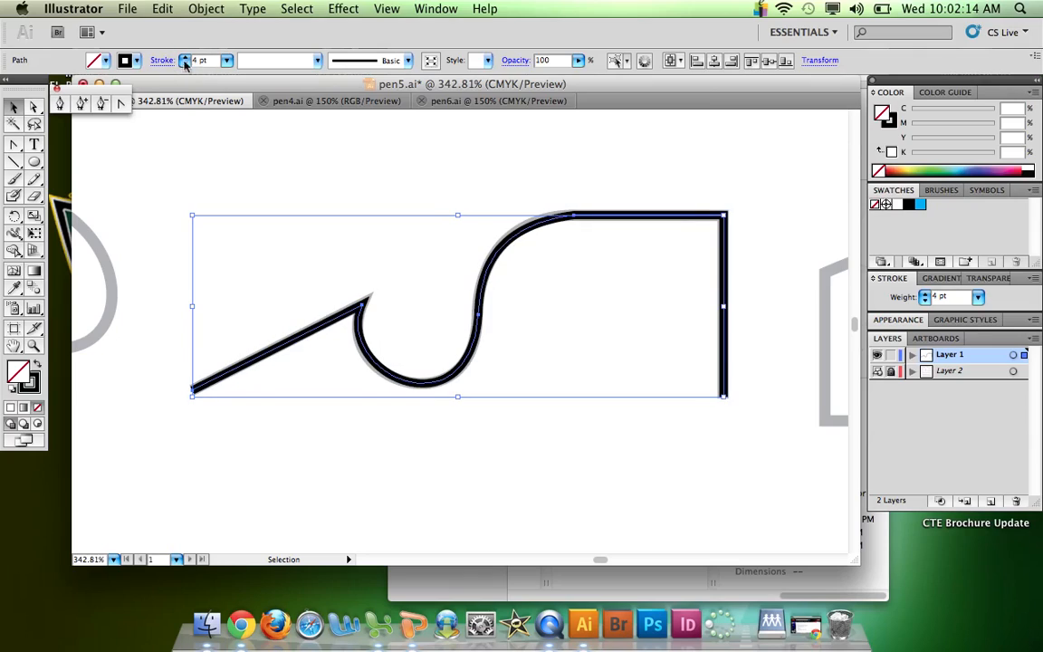
left_click(303, 173)
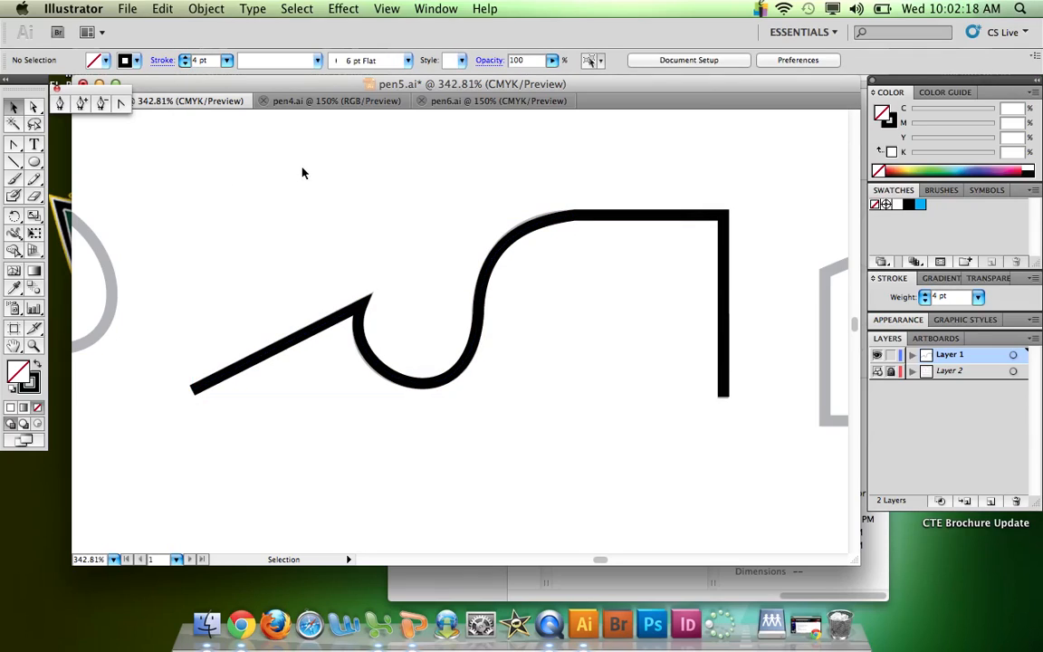
- Close pen5.ai and switch to the clover document pen4.ai
key("super+w")
left_click(453, 217)
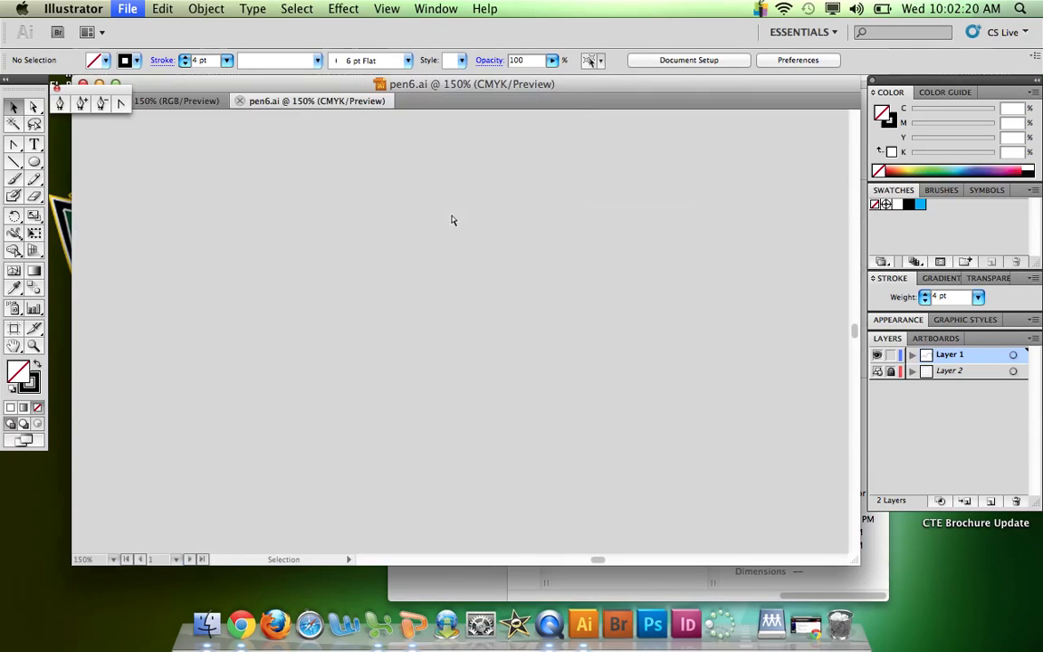
left_click(154, 103)
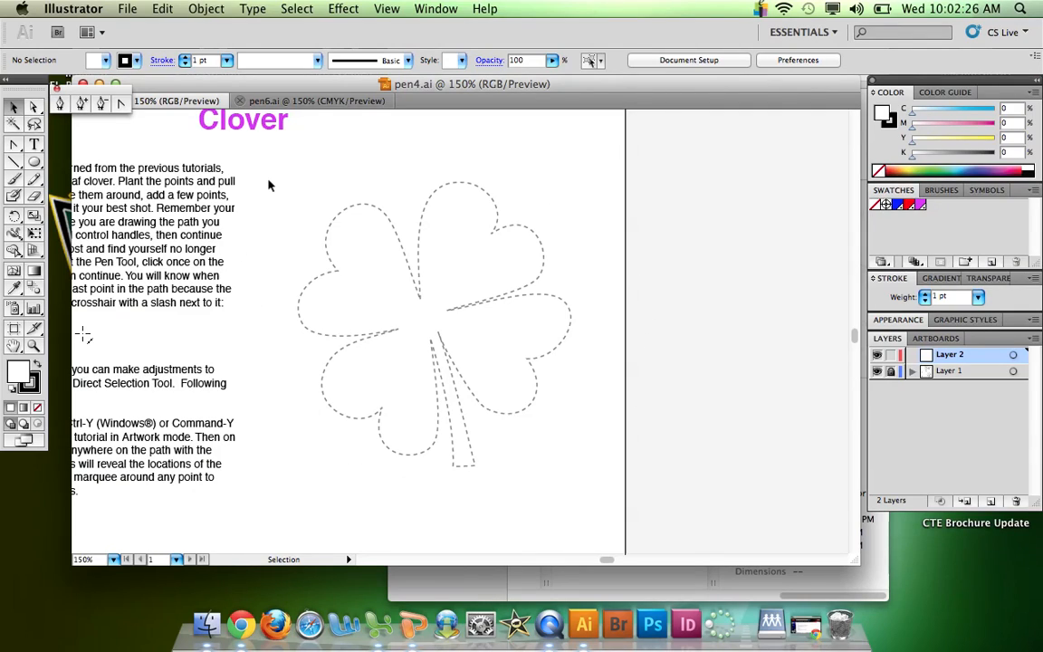
- Trace the upper-right leaf's first lobe with the Pen tool from its inner tip to the notch, redirecting the notch handle toward the second lobe
left_click(60, 102)
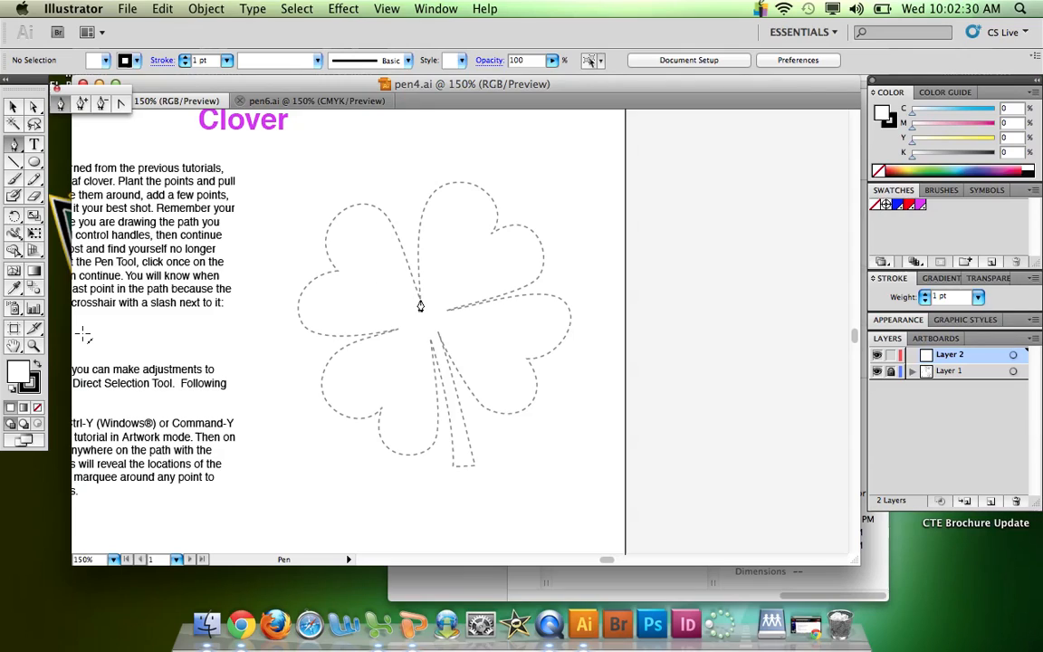
left_click_drag(421, 299, 429, 191)
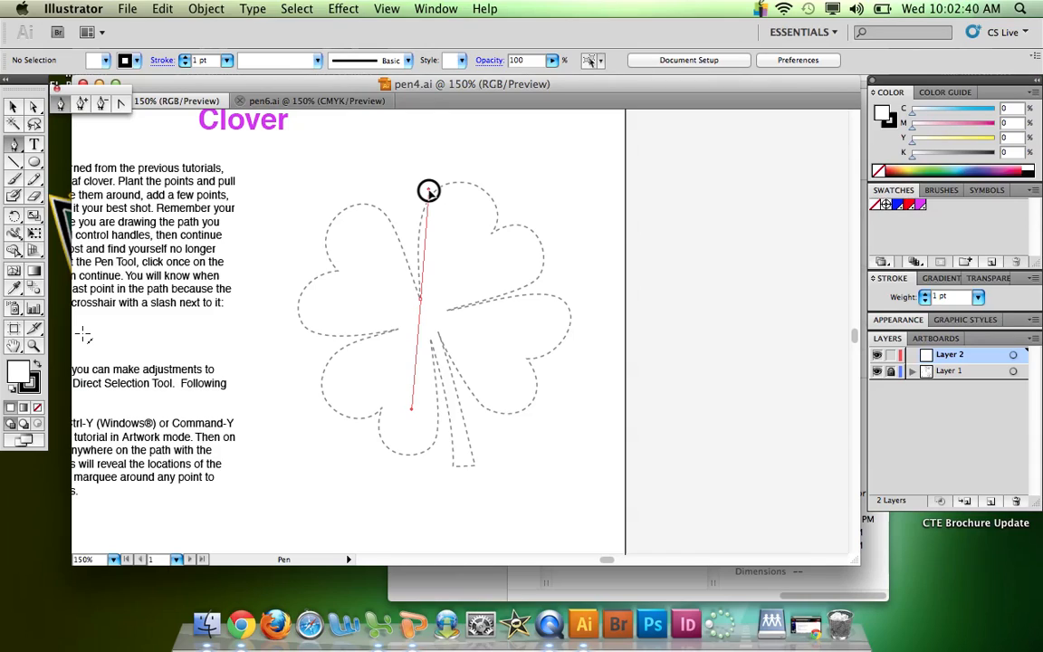
left_click_drag(429, 191, 406, 194)
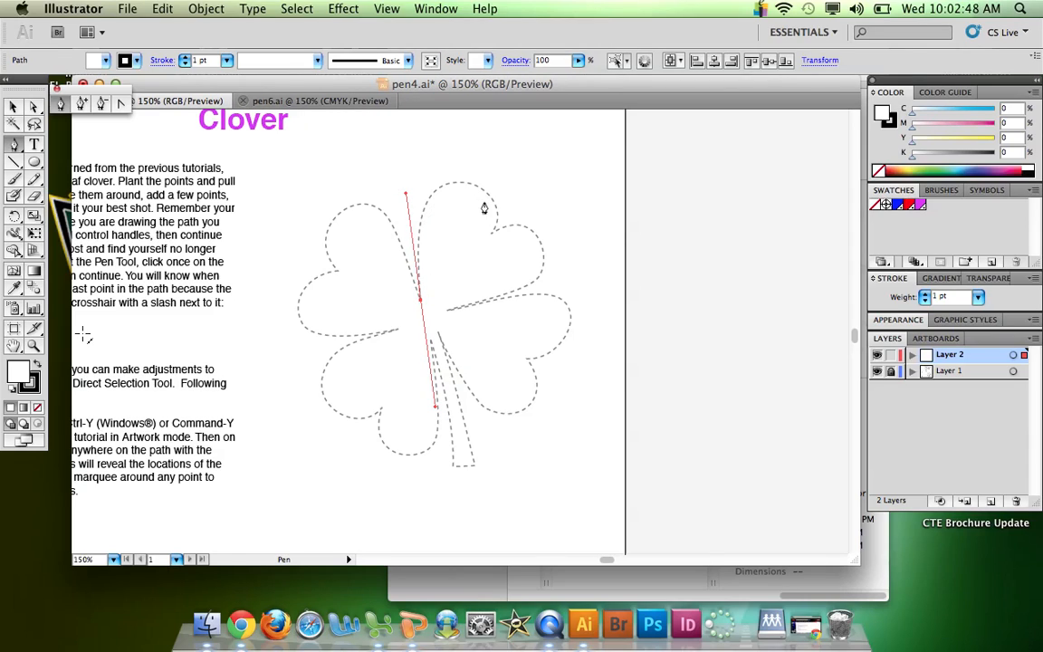
left_click_drag(490, 234, 450, 290)
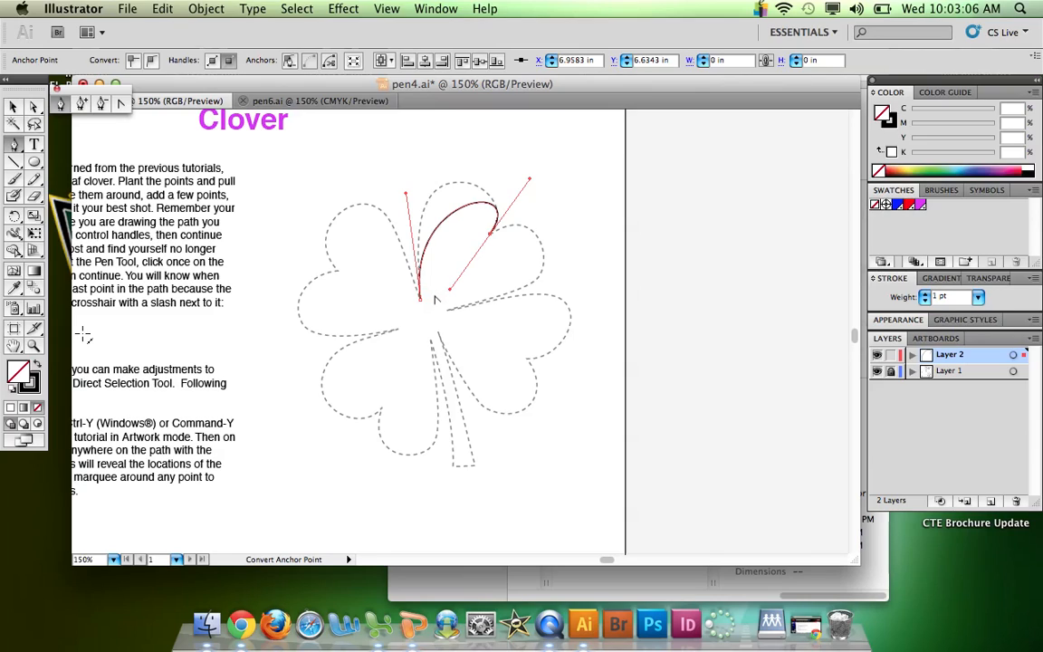
left_click_drag(450, 291, 541, 208)
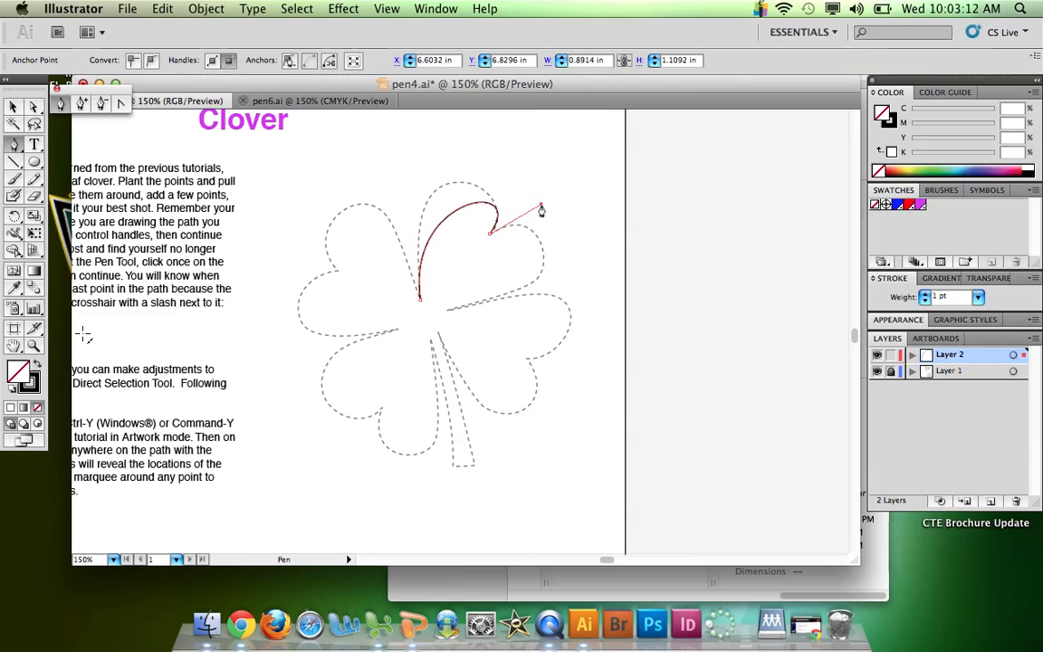
- Trace the first leaf's second lobe to the centre, redirect that anchor's handle, and curve on to the notch of the leaf below
left_click(446, 311)
left_click_drag(445, 311, 325, 357)
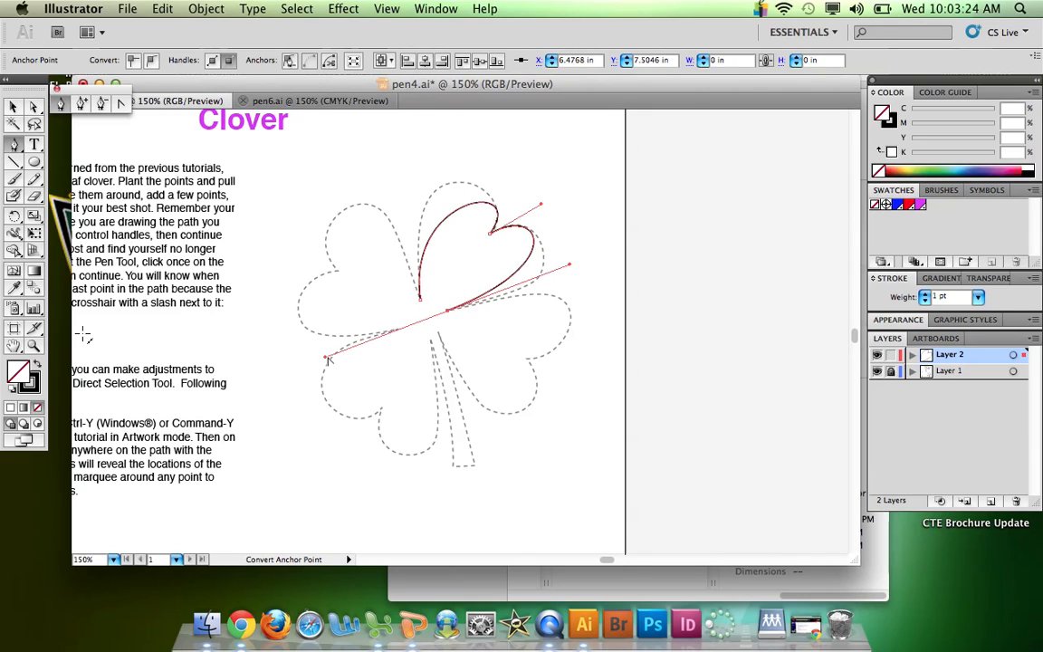
left_click_drag(327, 359, 581, 280)
left_click_drag(526, 358, 468, 363)
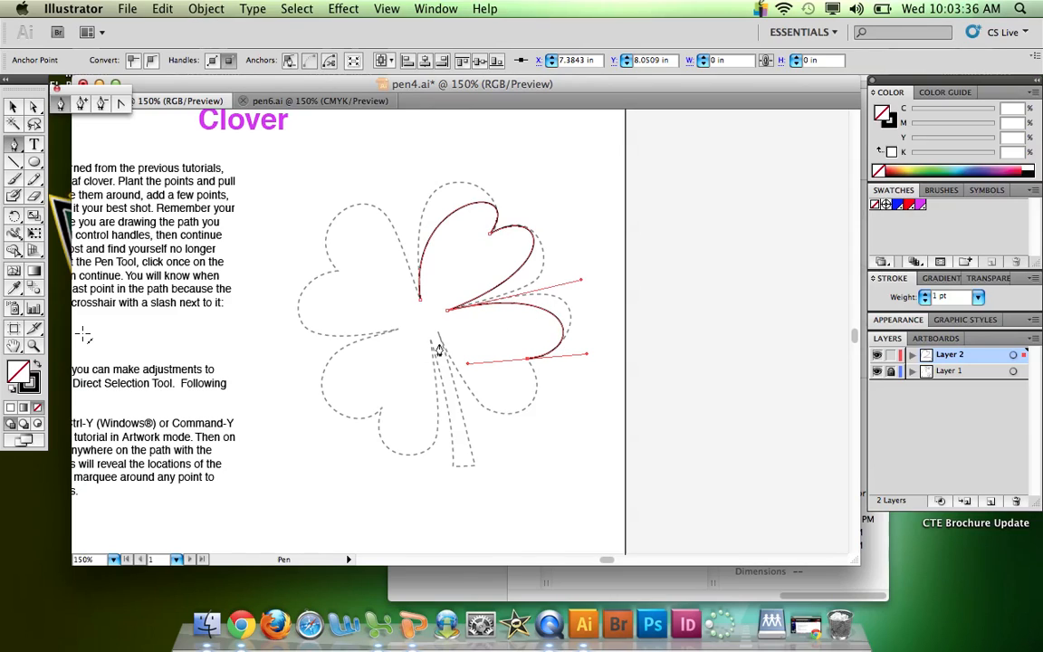
- Try to fit the first leaf's upper lobe to the dashed outline by adjusting its two handles with Convert Anchor Point
left_click(33, 107)
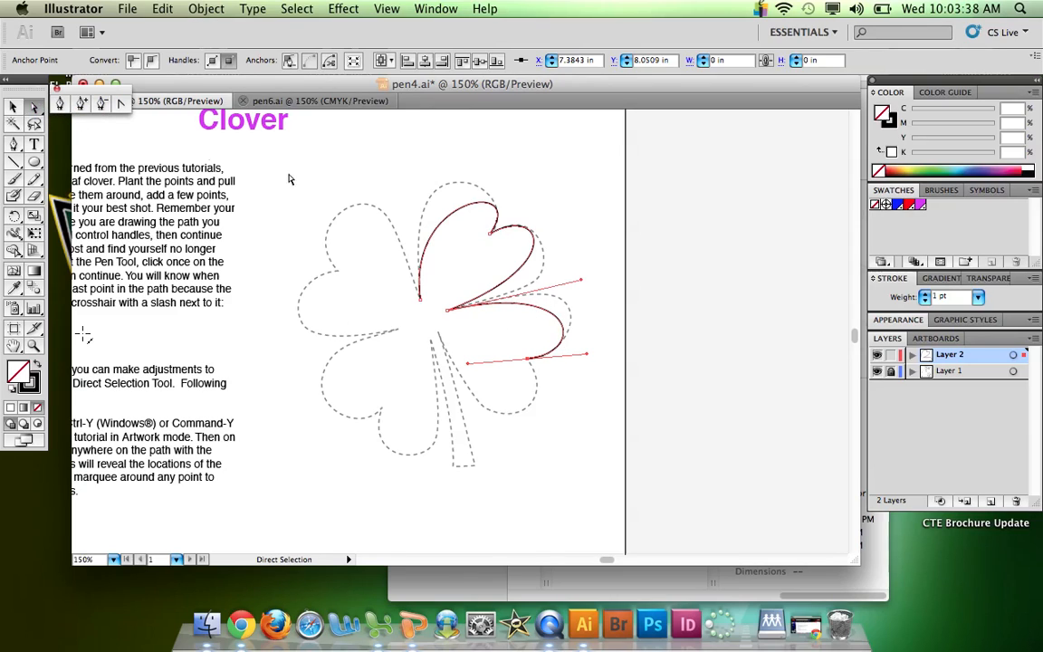
left_click(437, 221)
left_click(123, 104)
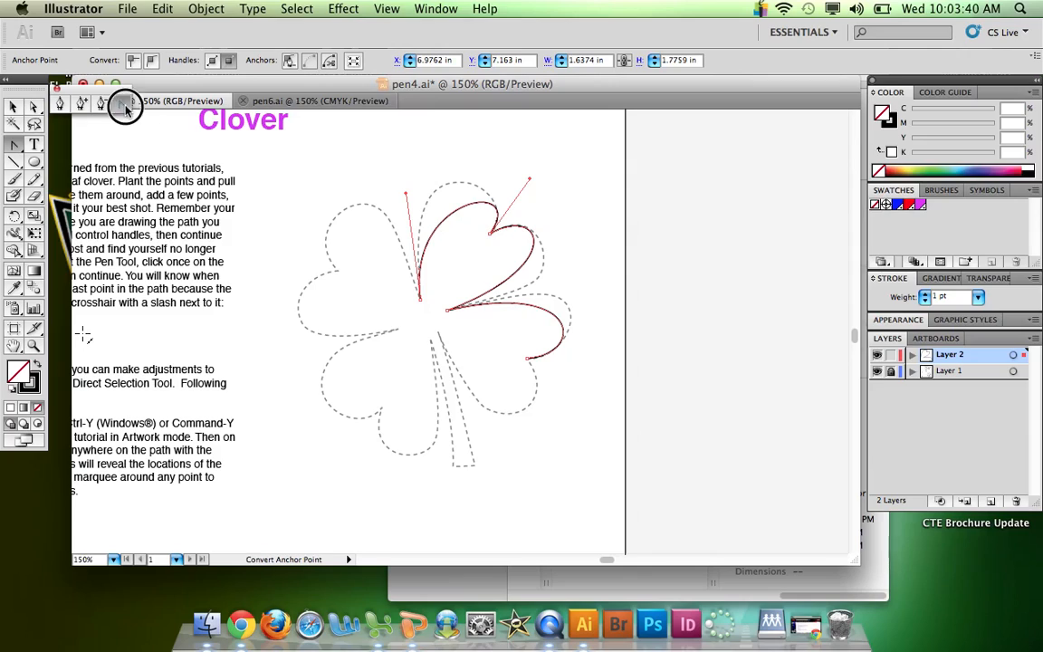
left_click_drag(531, 182, 522, 164)
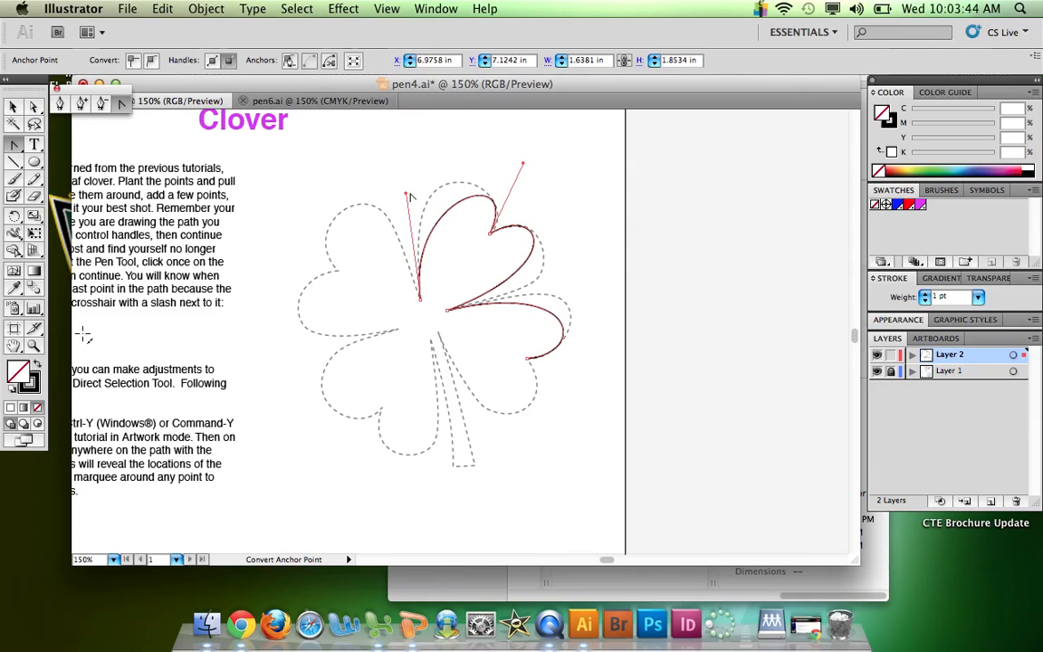
left_click_drag(407, 191, 401, 129)
key("super+z")
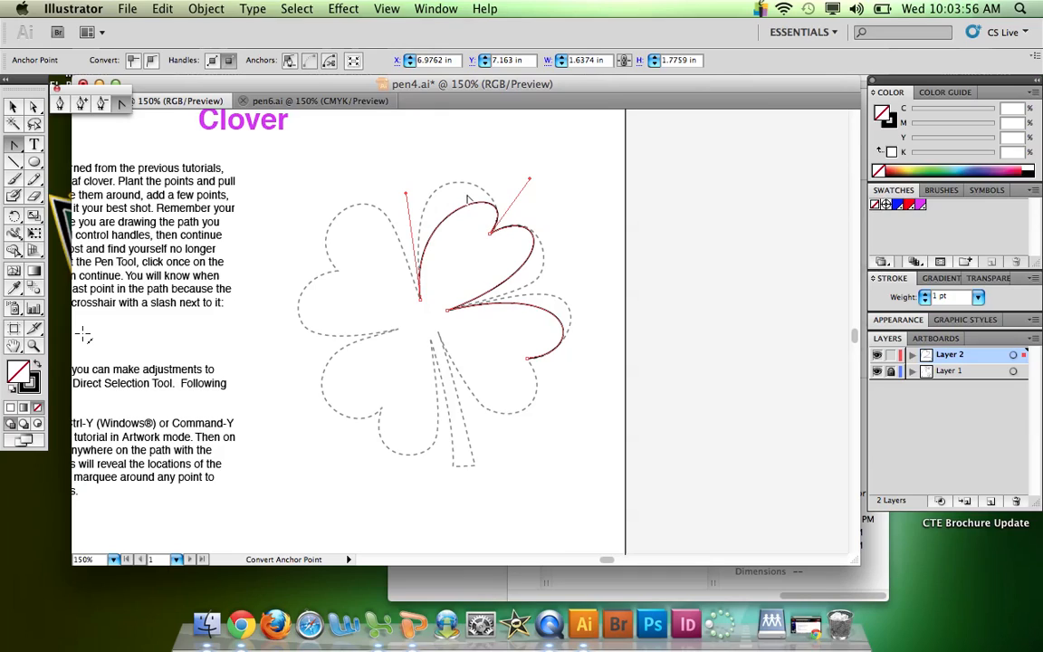
- Add one anchor point to each traced curve: both lobes of the first leaf and the first lobe of the leaf below
left_click(60, 103)
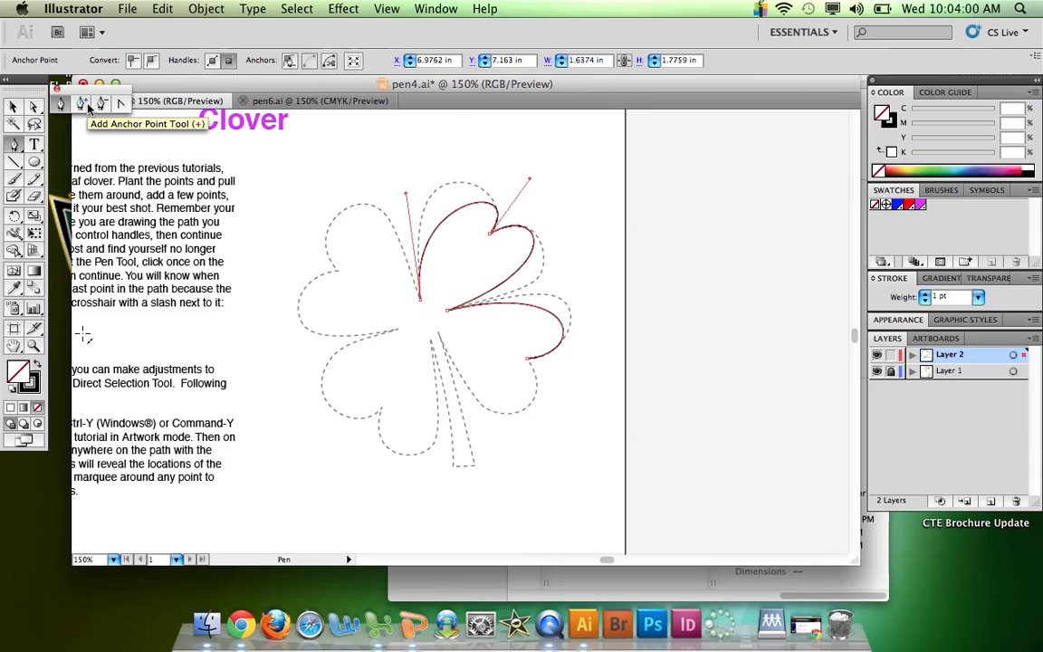
left_click(84, 104)
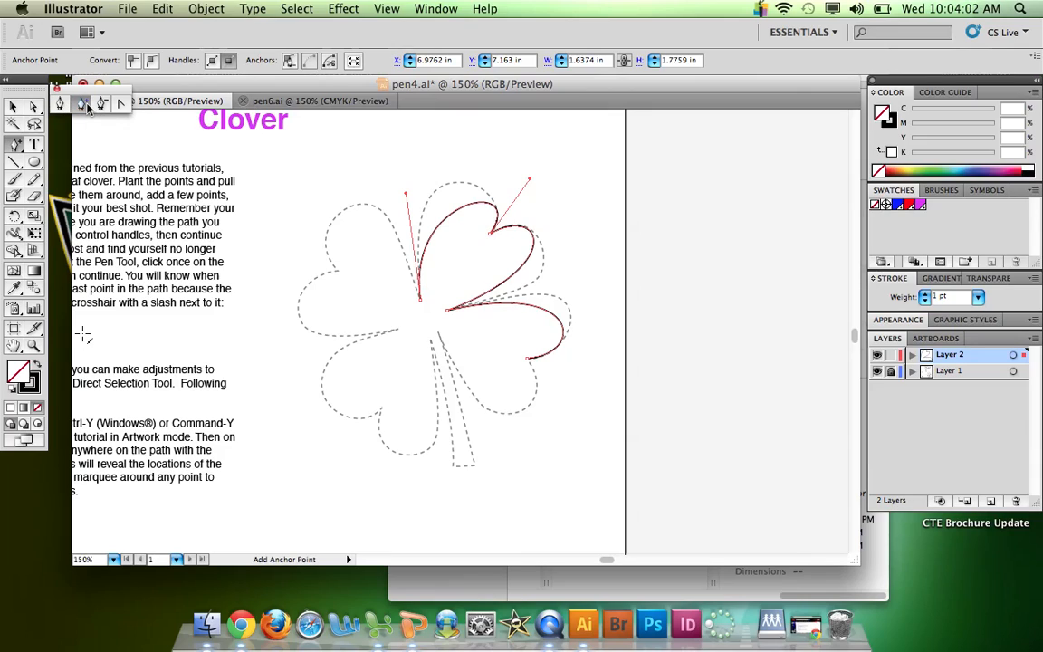
left_click(457, 210)
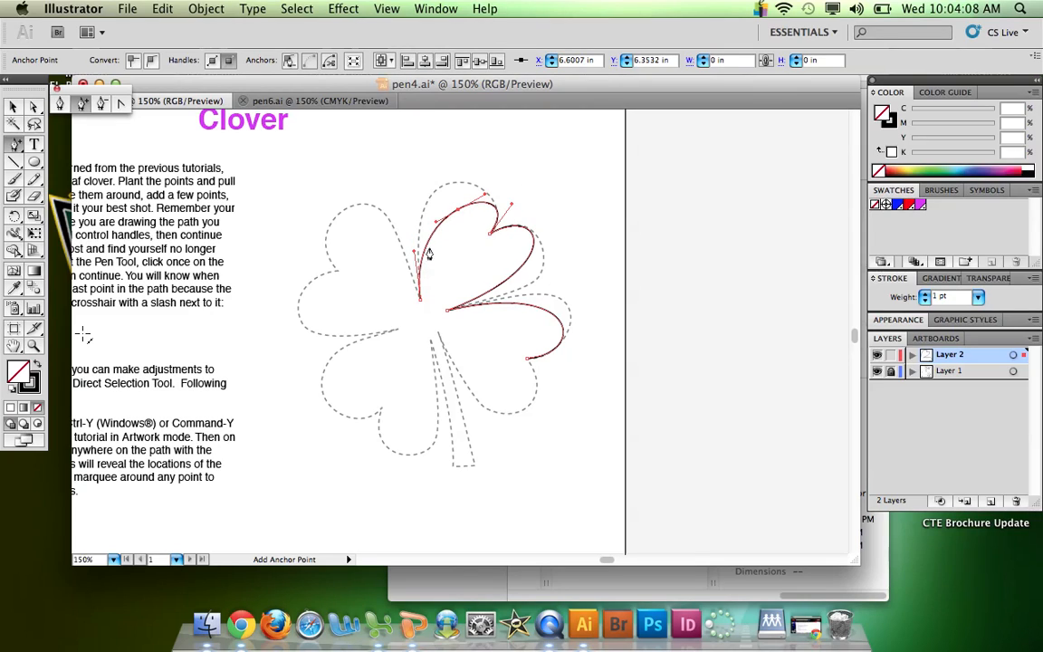
left_click(528, 263)
key("Return")
left_click(546, 312)
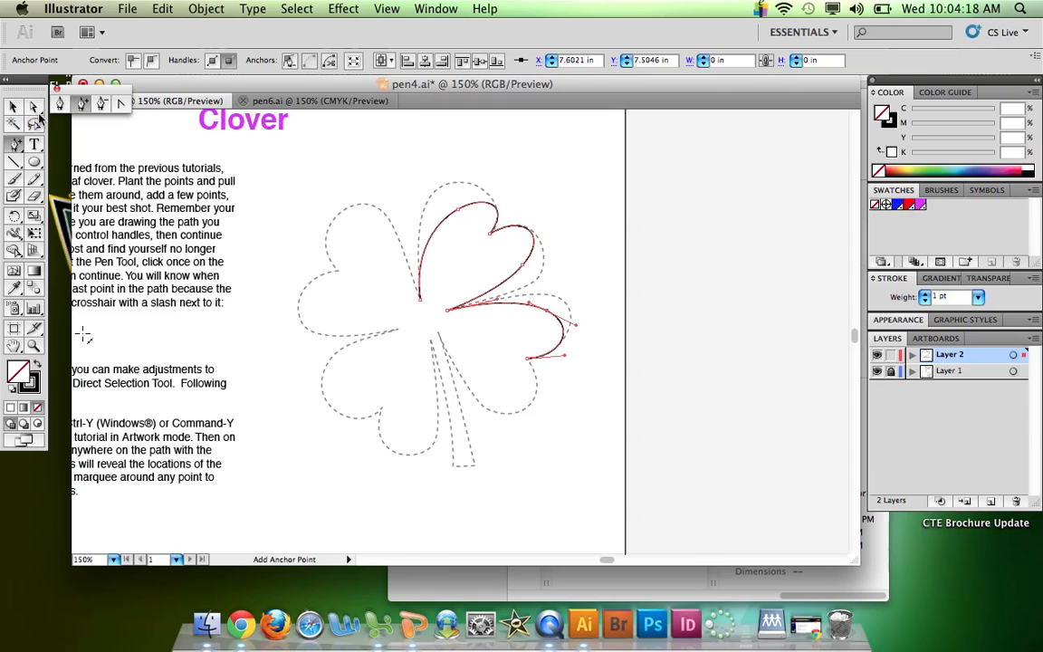
- Move the added anchor points outward with Direct Selection so the three traced lobes follow the dashed outline
left_click(33, 107)
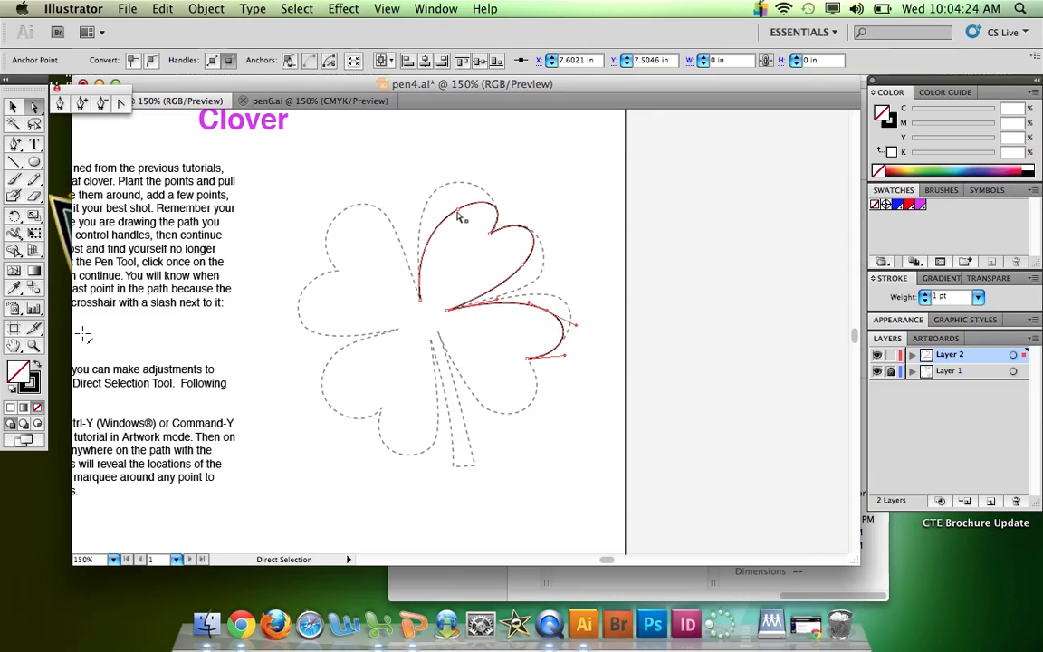
left_click_drag(460, 215, 443, 187)
left_click_drag(522, 268, 559, 297)
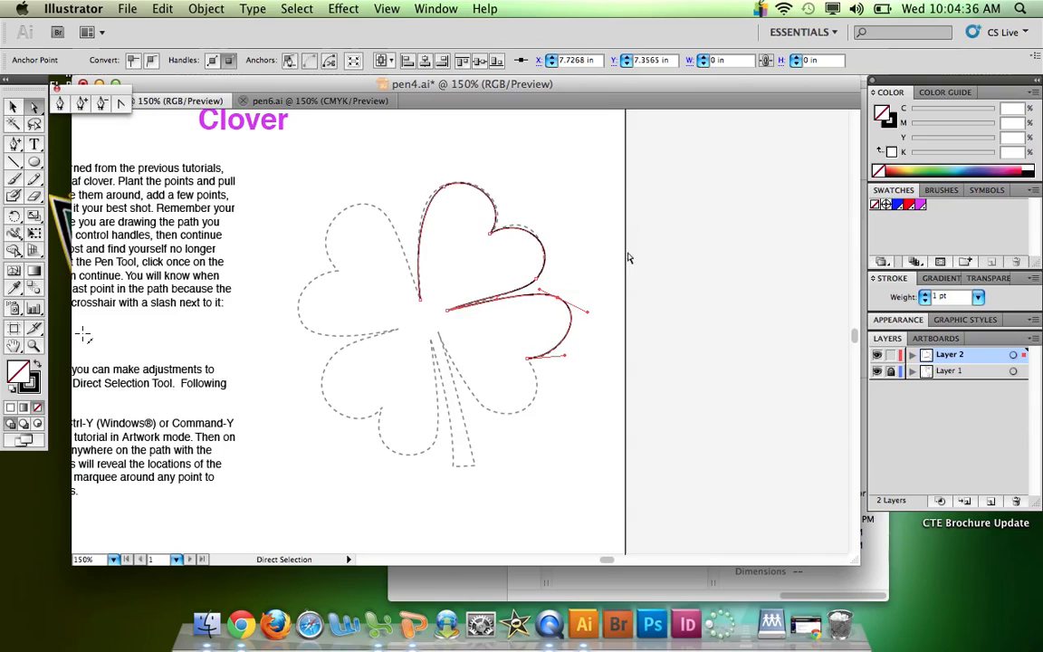
- Try to refine the first leaf's lower lobe by pulling its lower anchor's outer handle upward and inward with Convert Anchor Point
left_click(568, 223)
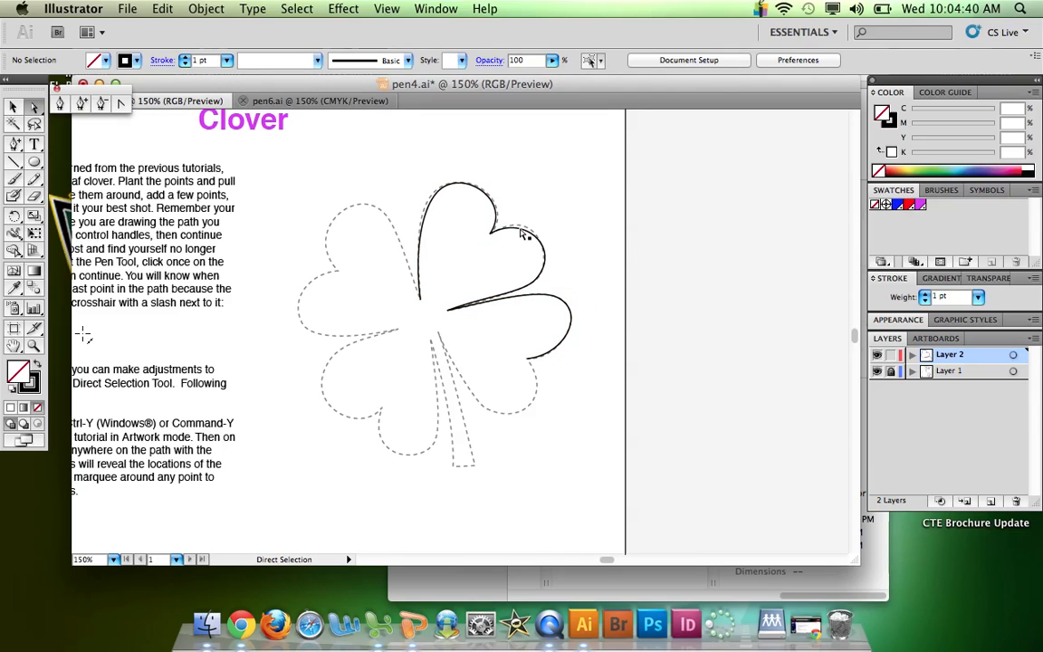
left_click(490, 232)
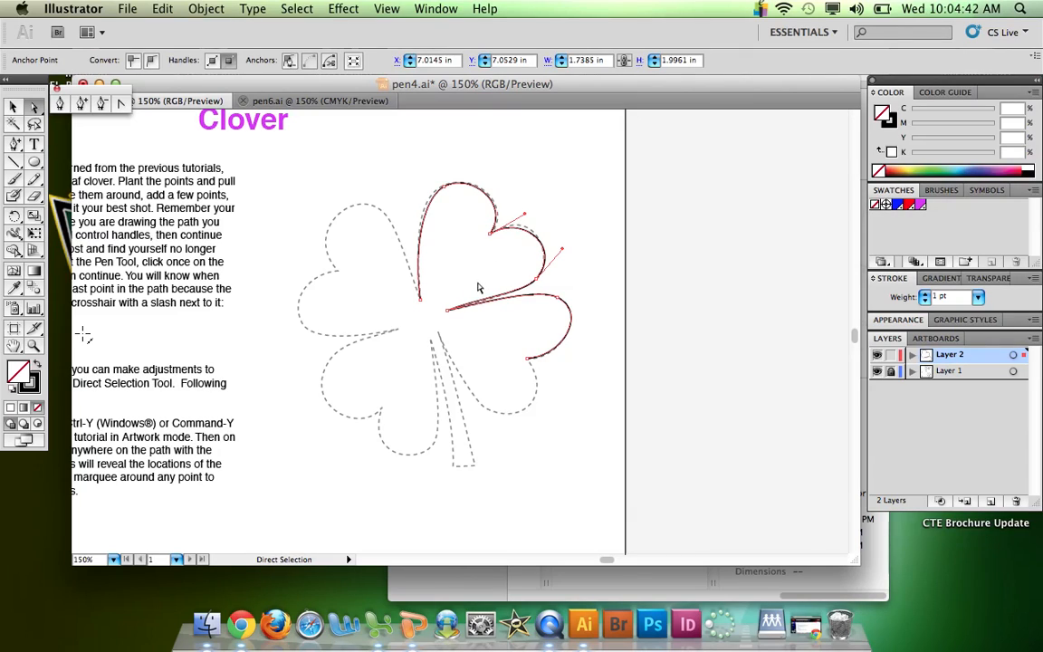
left_click(121, 105)
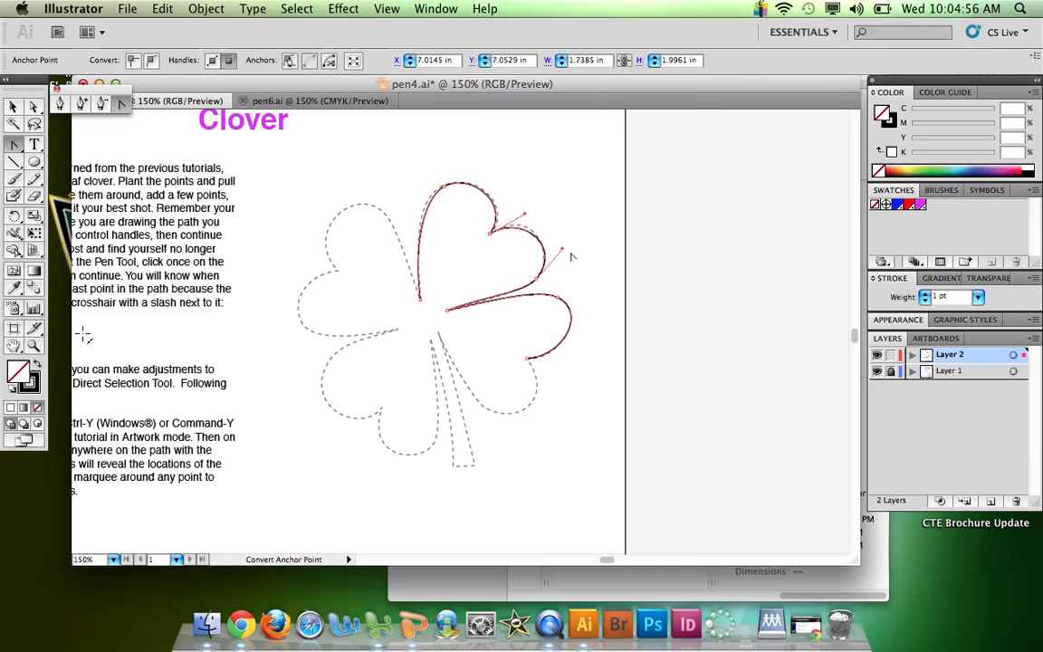
left_click_drag(562, 250, 552, 234)
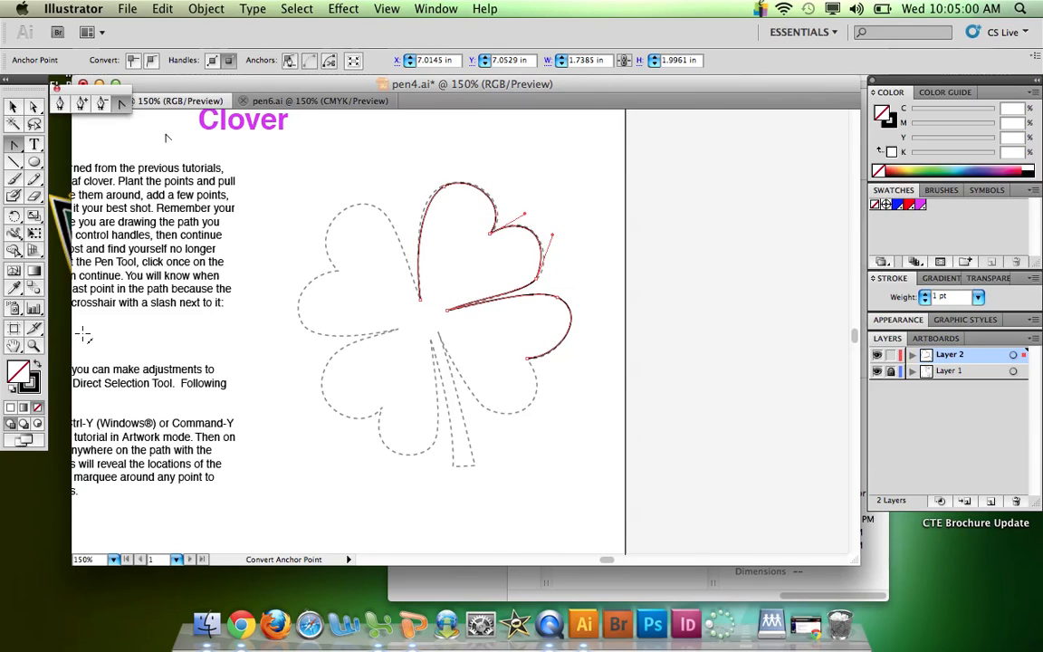
left_click(34, 106)
left_click(241, 294)
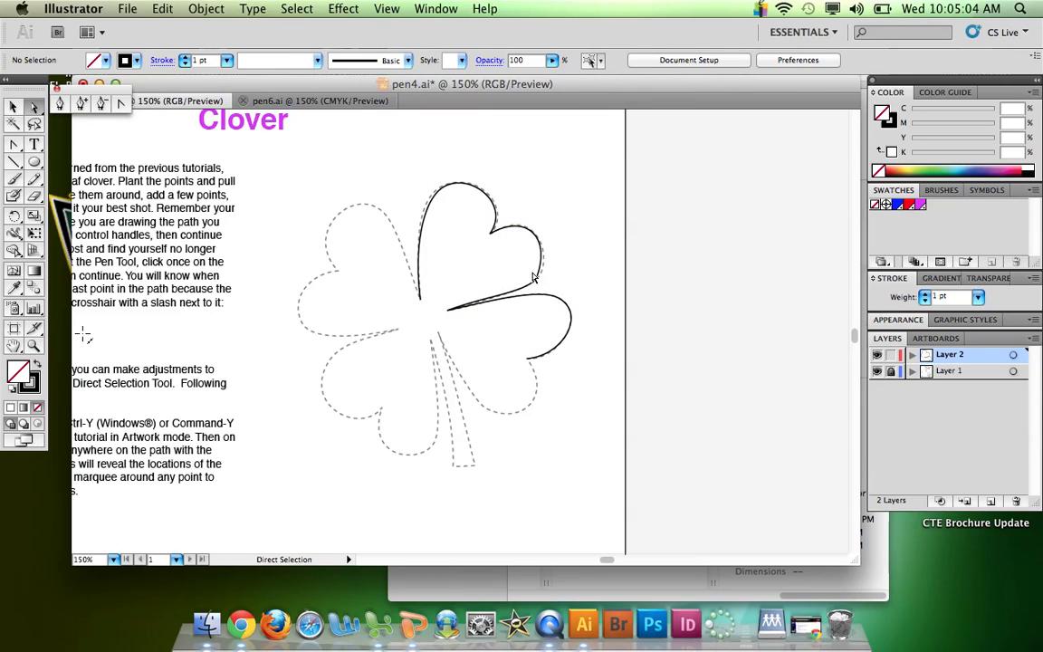
- Fit the first leaf's lower lobe to the dashed outline by adjusting both handles of its outer curve with Convert Anchor Point
left_click(493, 291)
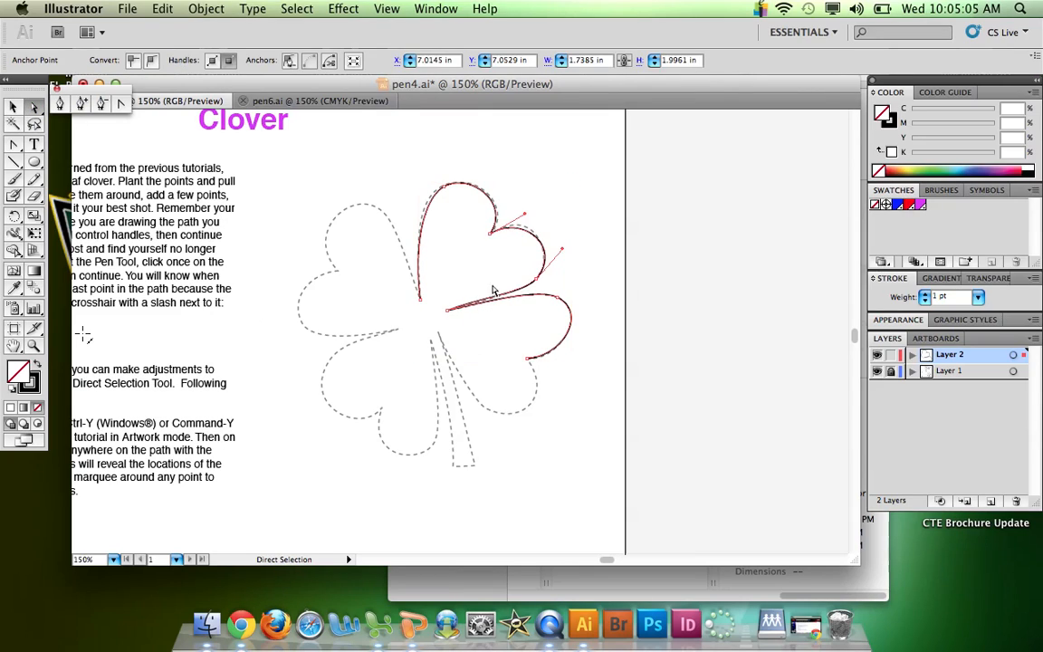
left_click(120, 104)
left_click_drag(526, 218, 530, 213)
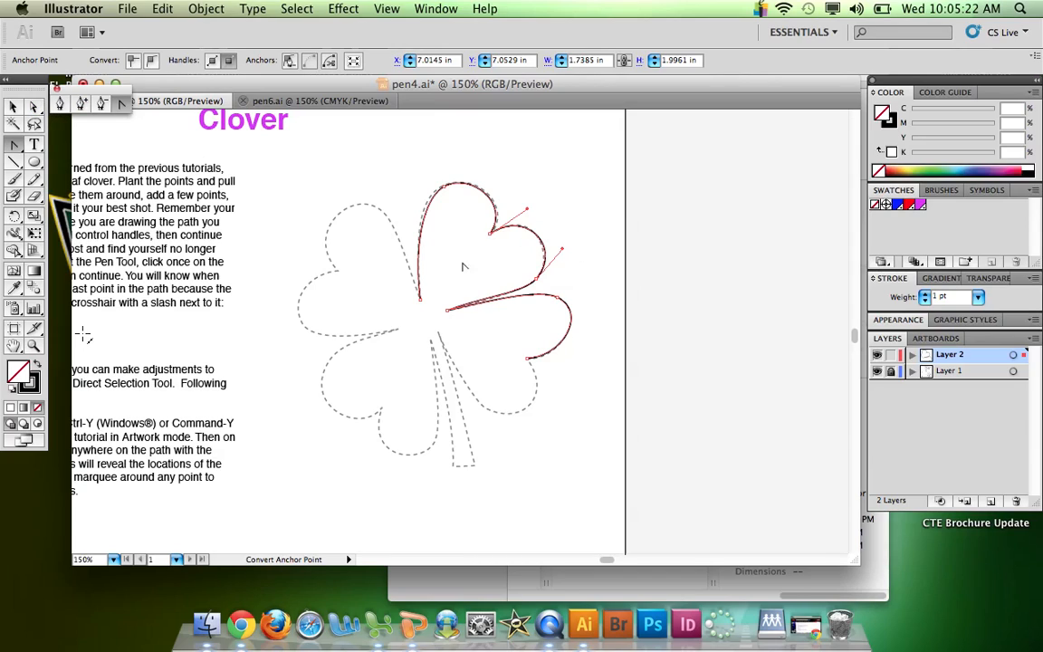
left_click_drag(562, 253, 585, 288)
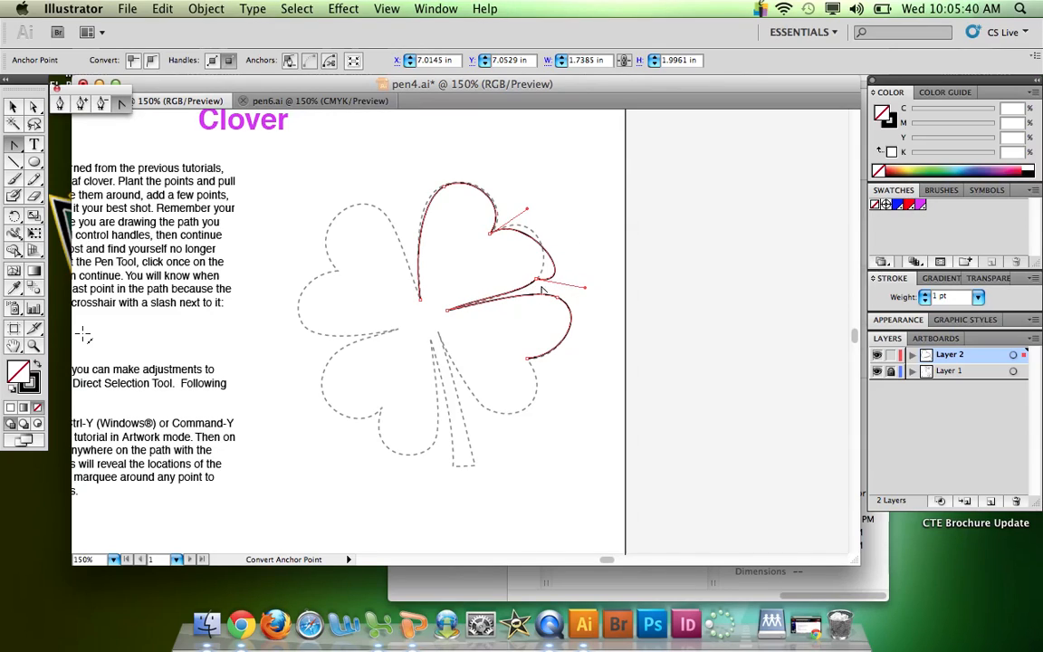
left_click_drag(587, 291, 560, 252)
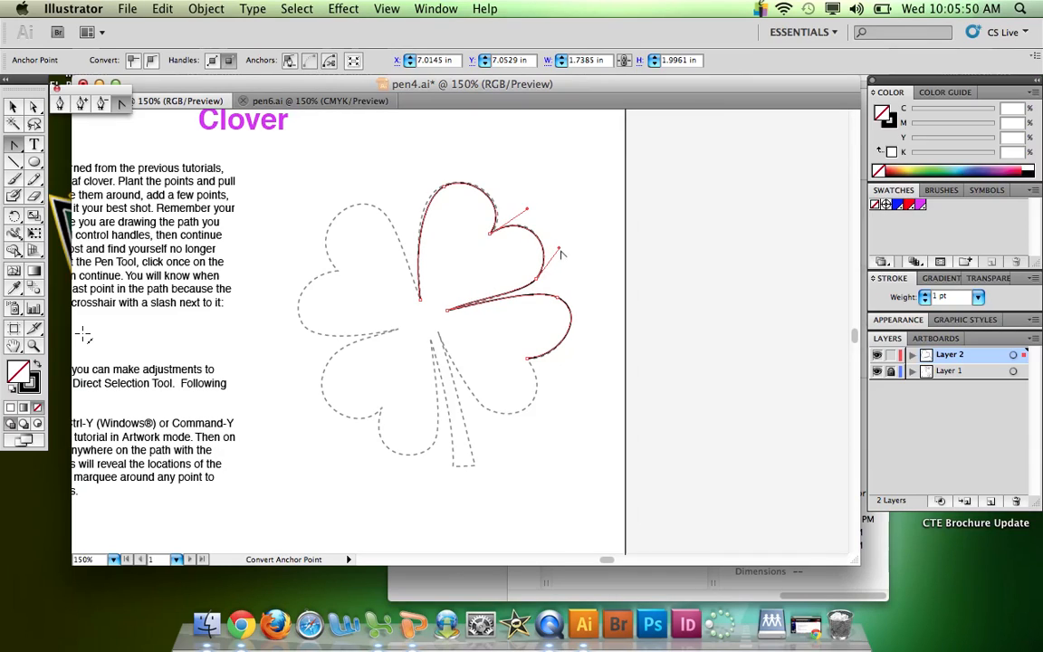
- Adjust the inward handle of the lobe's lower anchor with Convert Anchor Point so the edge towards the clover's centre follows the dashed line
left_click_drag(558, 247, 489, 329)
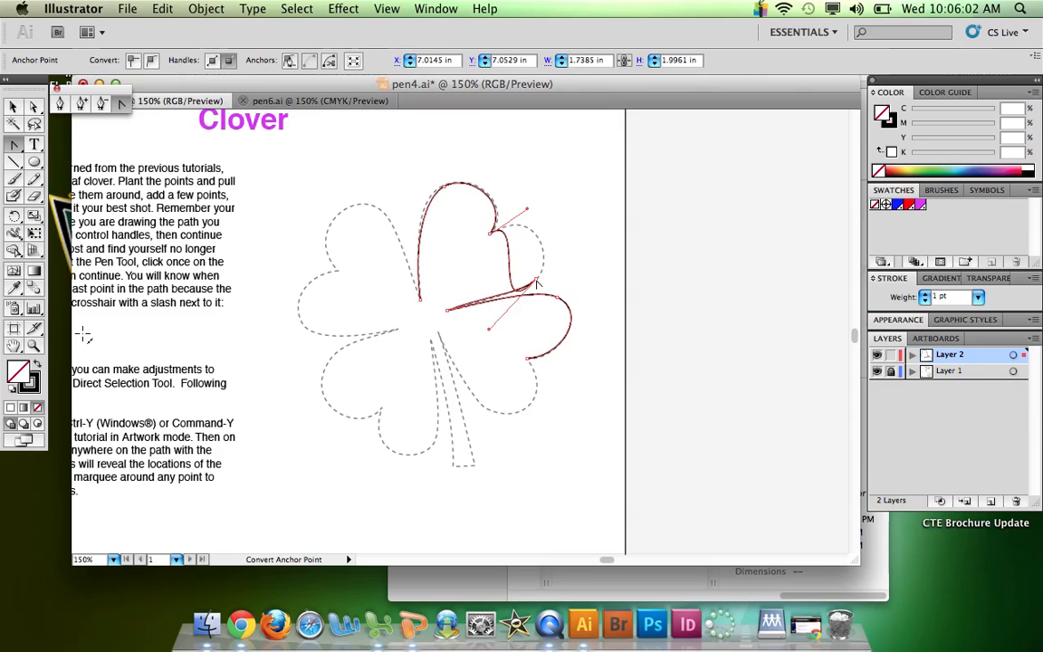
left_click_drag(536, 284, 517, 310)
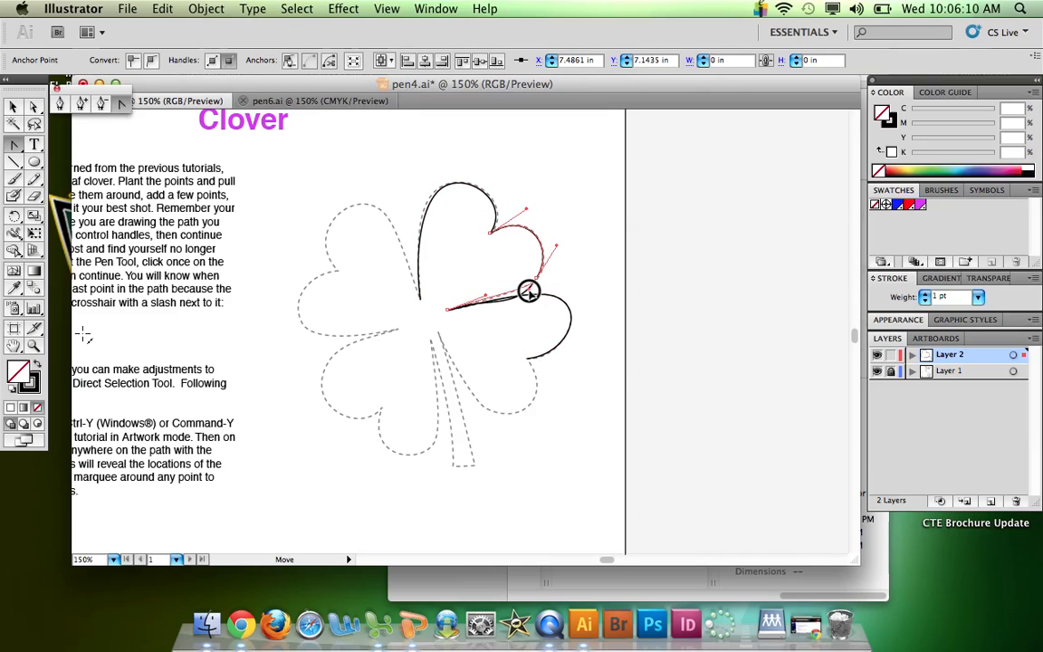
left_click_drag(529, 291, 529, 290)
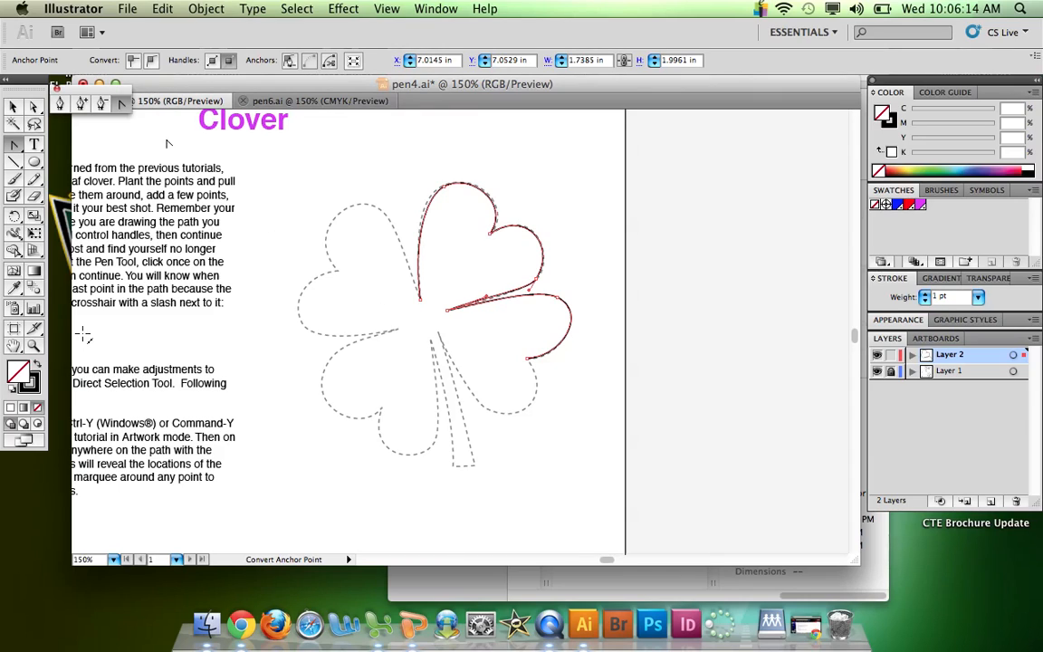
- Close the clover document pen4.ai and bring up the truck drawing in pen6.ai
key("super+w")
left_click(438, 219)
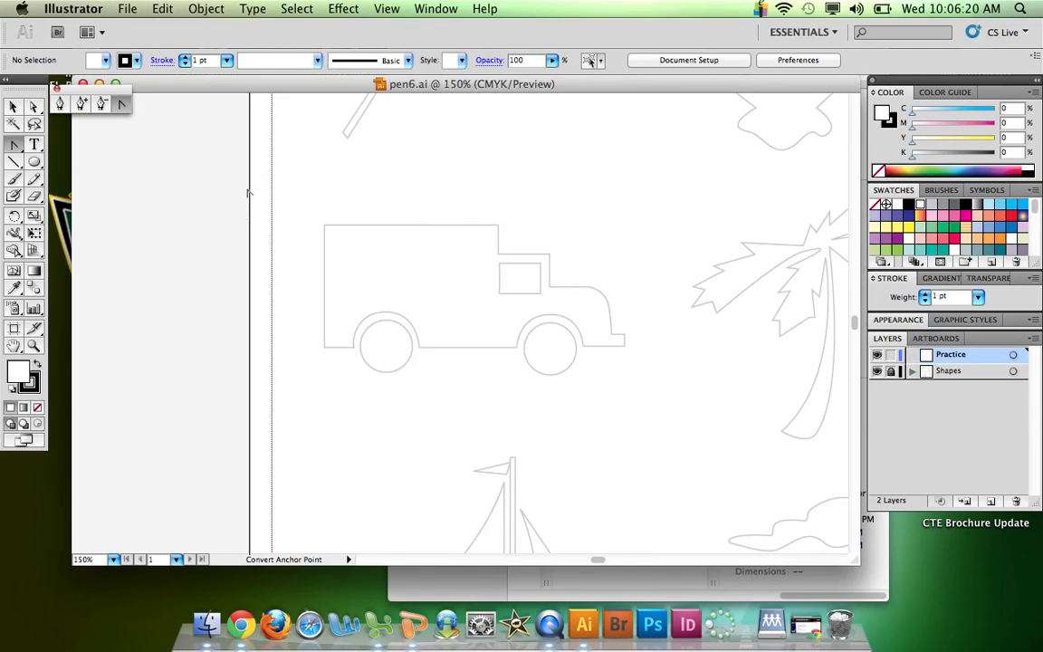
- Try to trace the truck's rear wheel with curved Pen tool segments
left_click(60, 103)
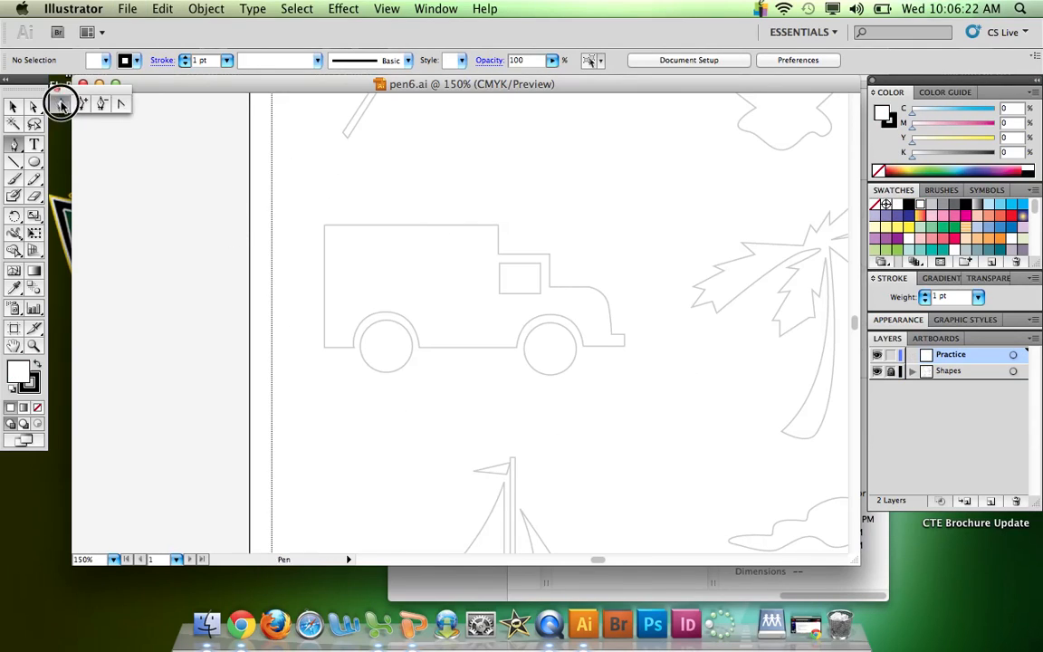
left_click_drag(387, 322, 363, 380)
left_click(387, 319)
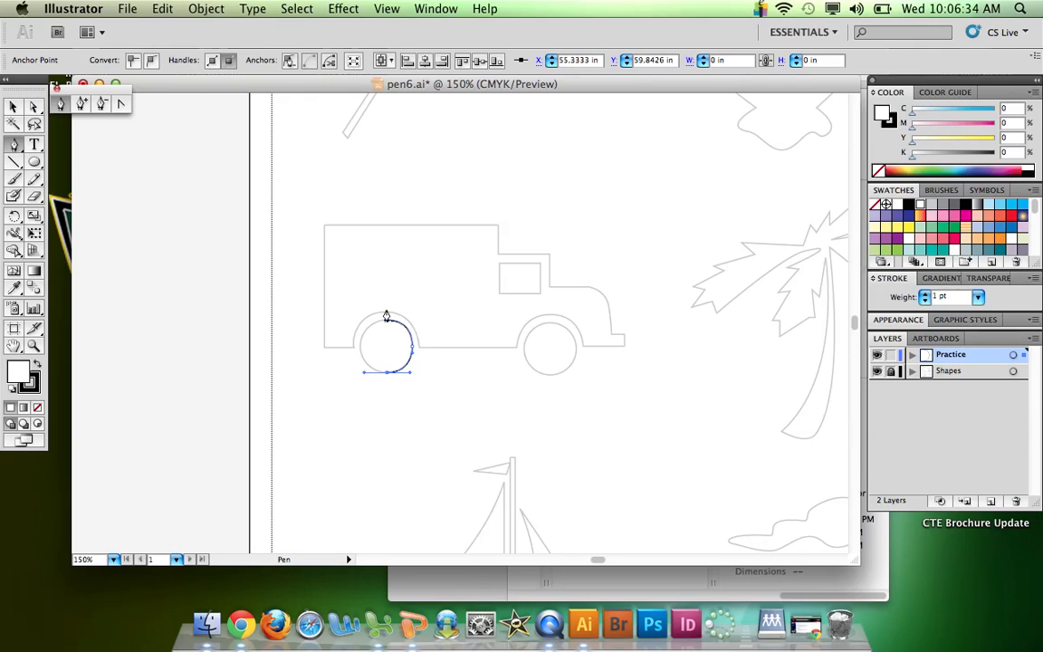
left_click(375, 402, "super")
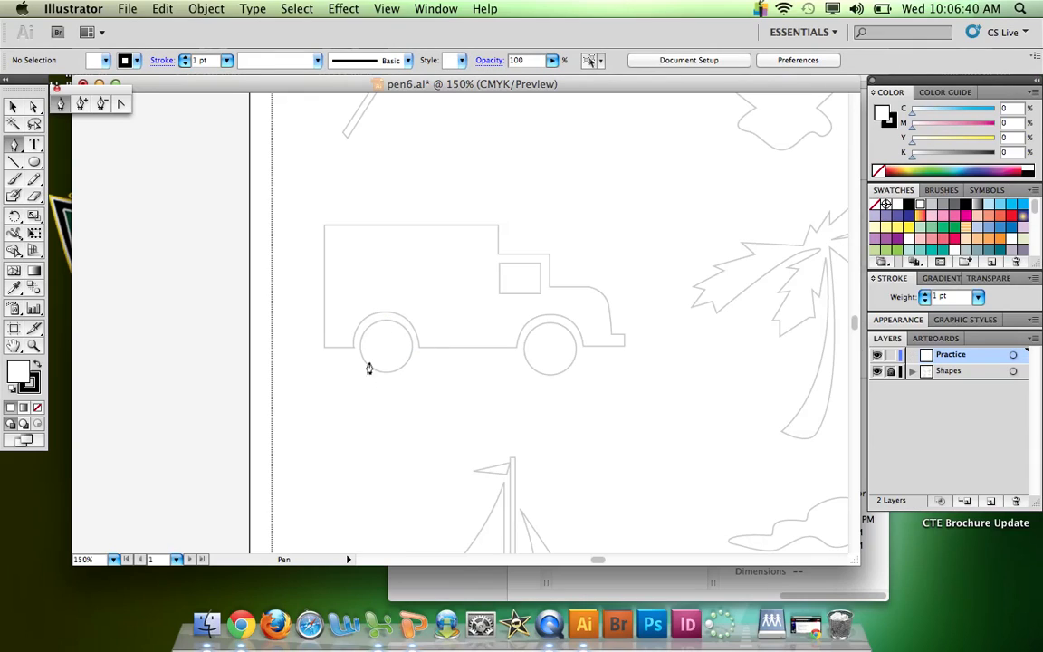
- Draw a circle over the truck's rear wheel with the Ellipse tool and place a copy of it over the front wheel
left_click(38, 165)
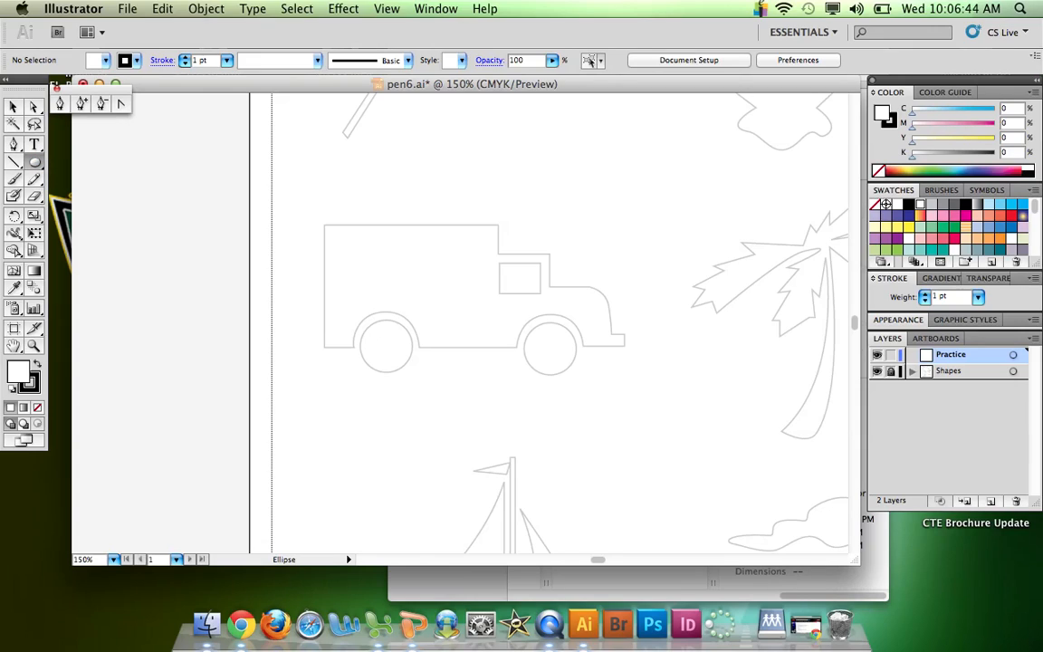
left_click_drag(386, 347, 360, 319)
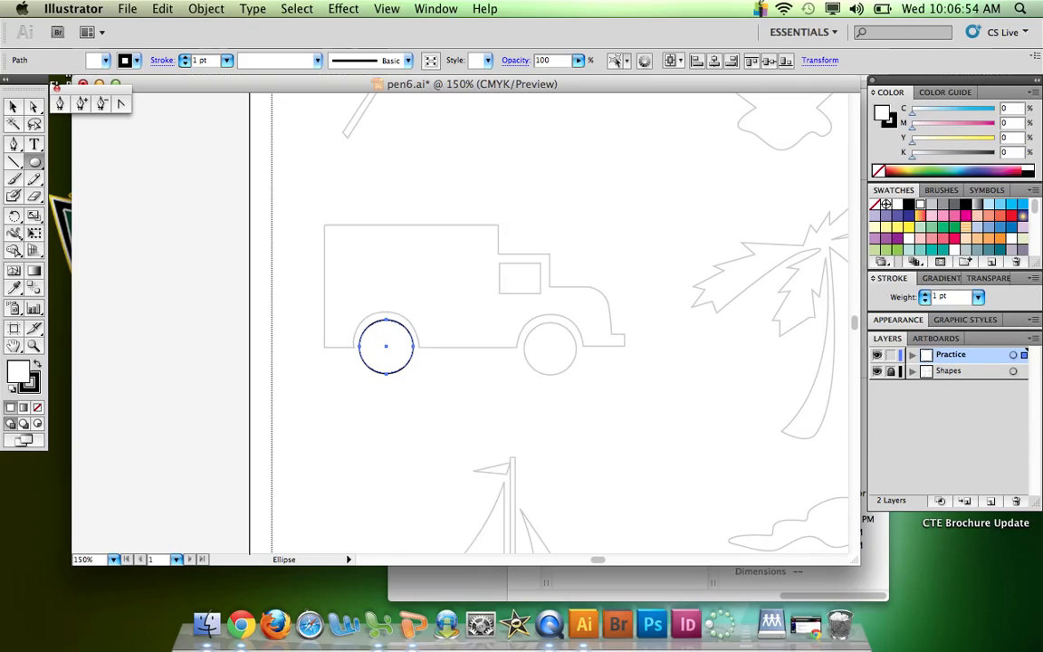
left_click(13, 109)
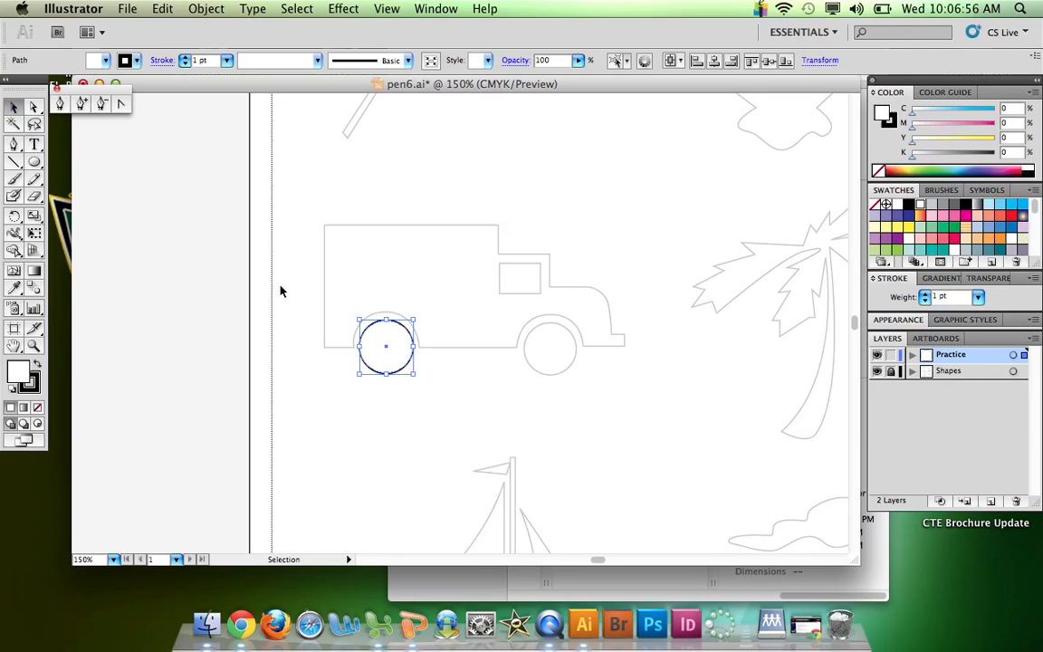
key("super+c")
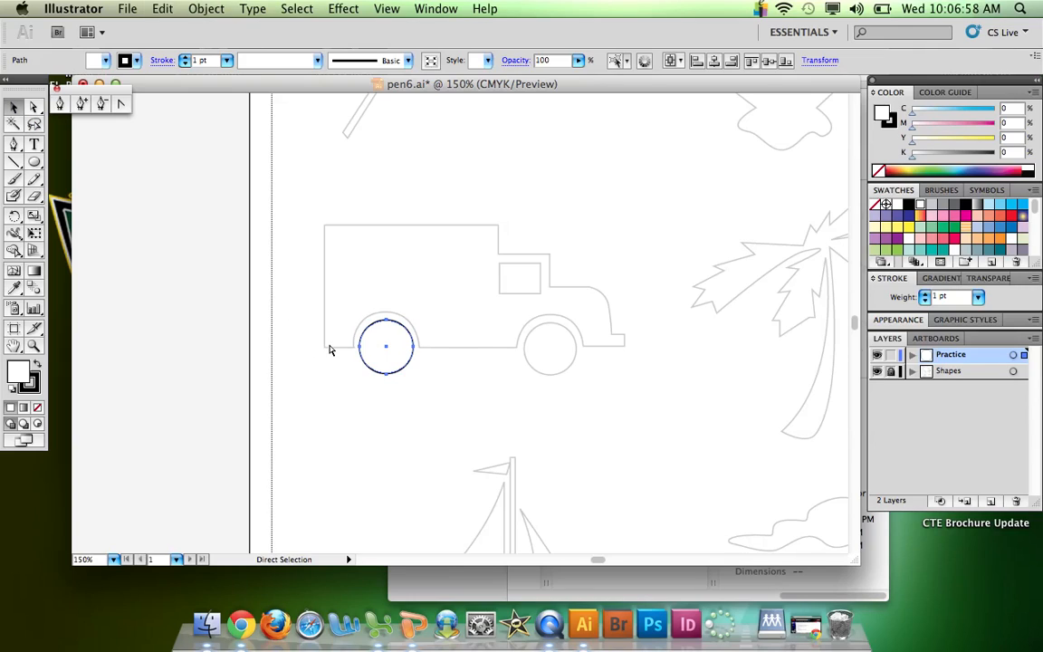
key("super+v")
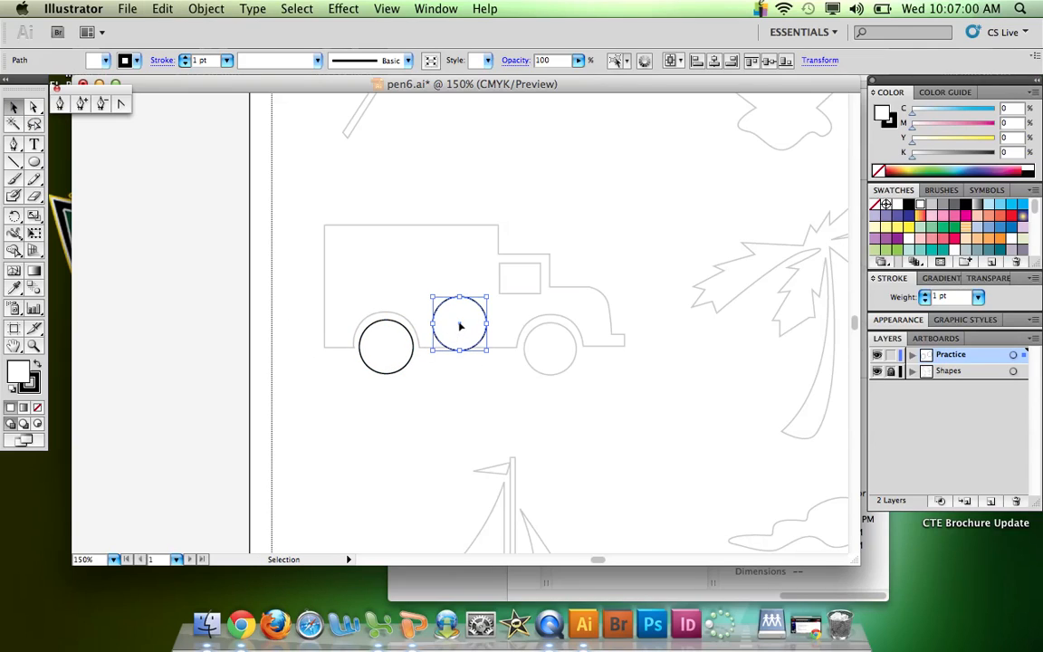
left_click_drag(461, 326, 550, 350)
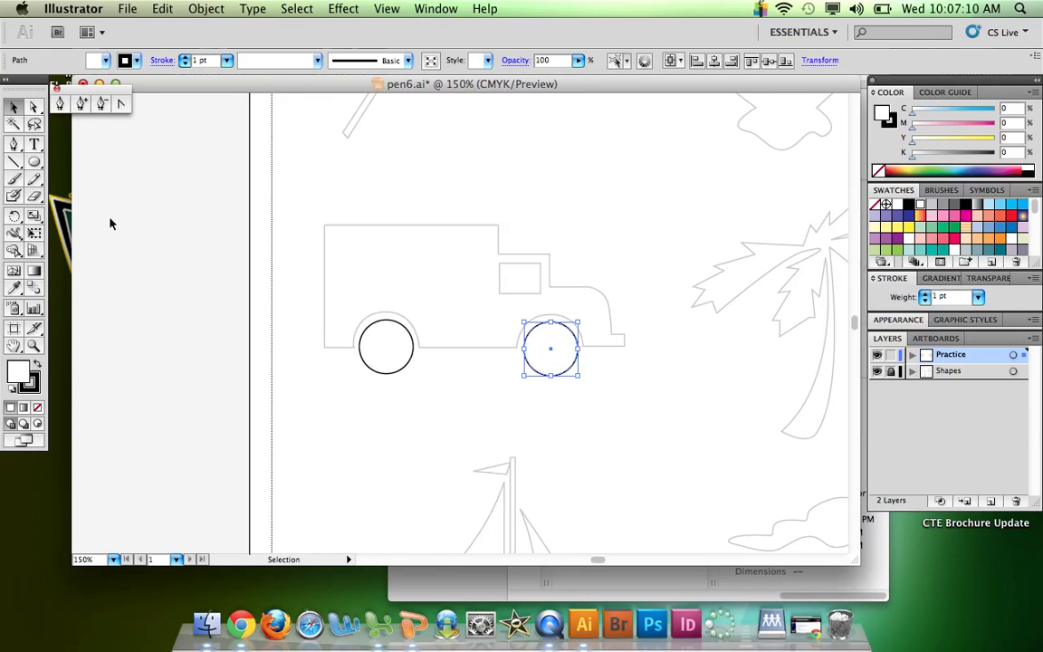
left_click(168, 276)
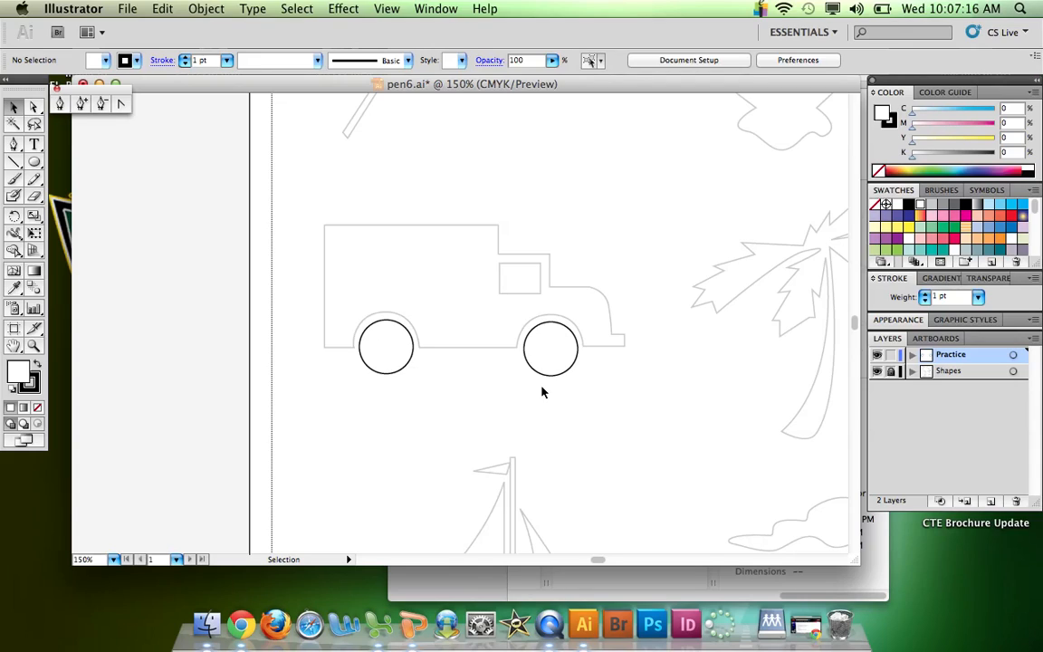
- Stretch the rear wheel circle's lowest anchor downward with Direct Selection and lengthen that anchor's right handle using Convert Anchor Point
left_click(373, 325)
left_click(30, 104)
left_click(178, 299)
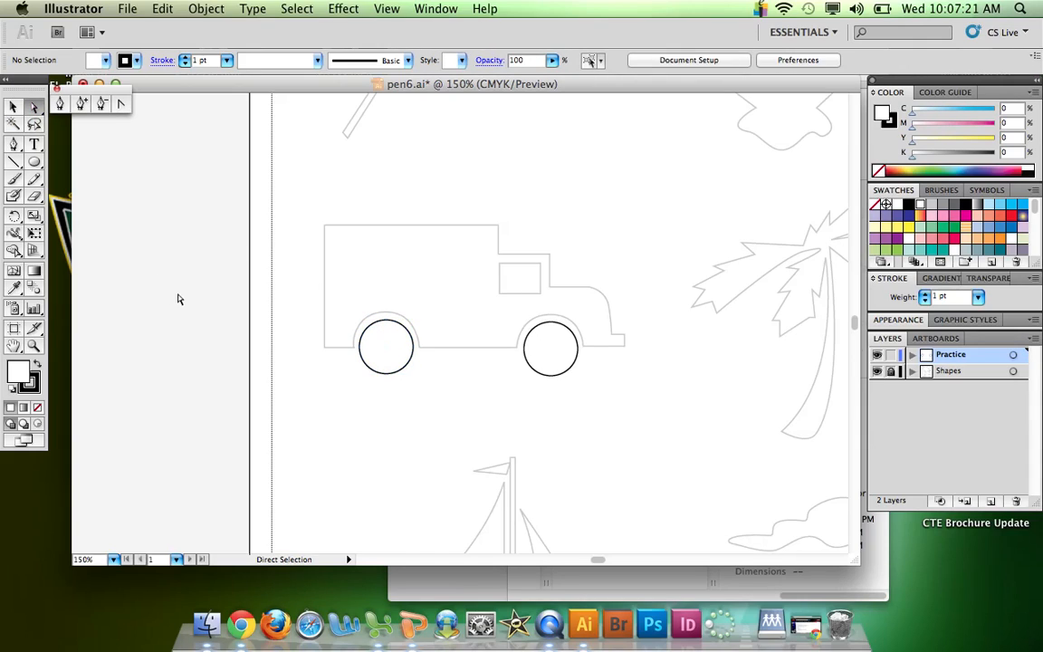
left_click(388, 373)
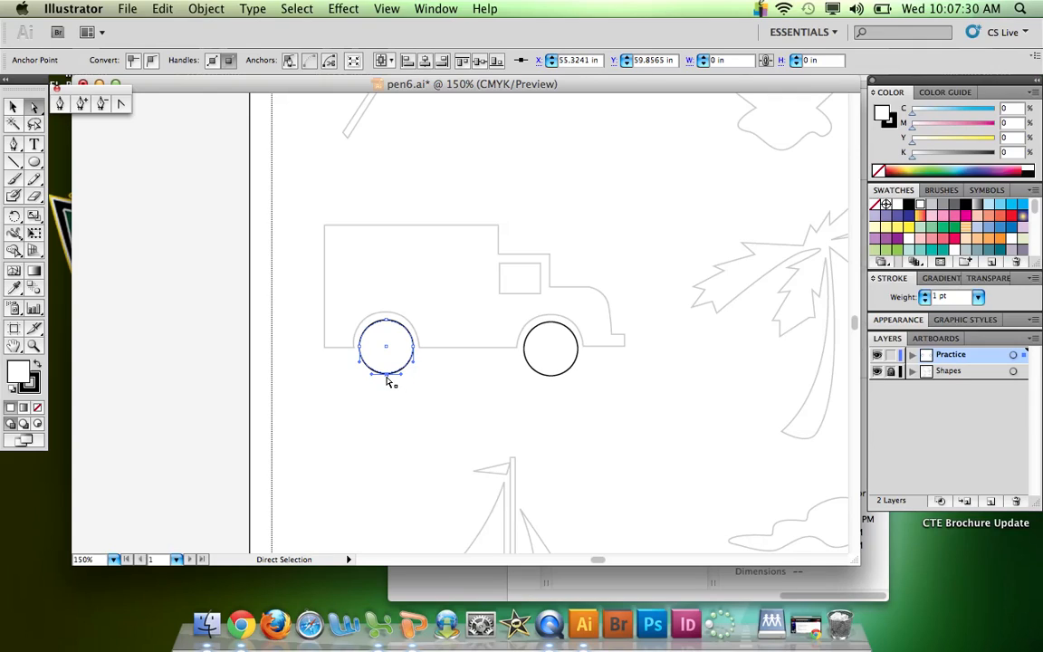
left_click_drag(387, 375, 383, 423)
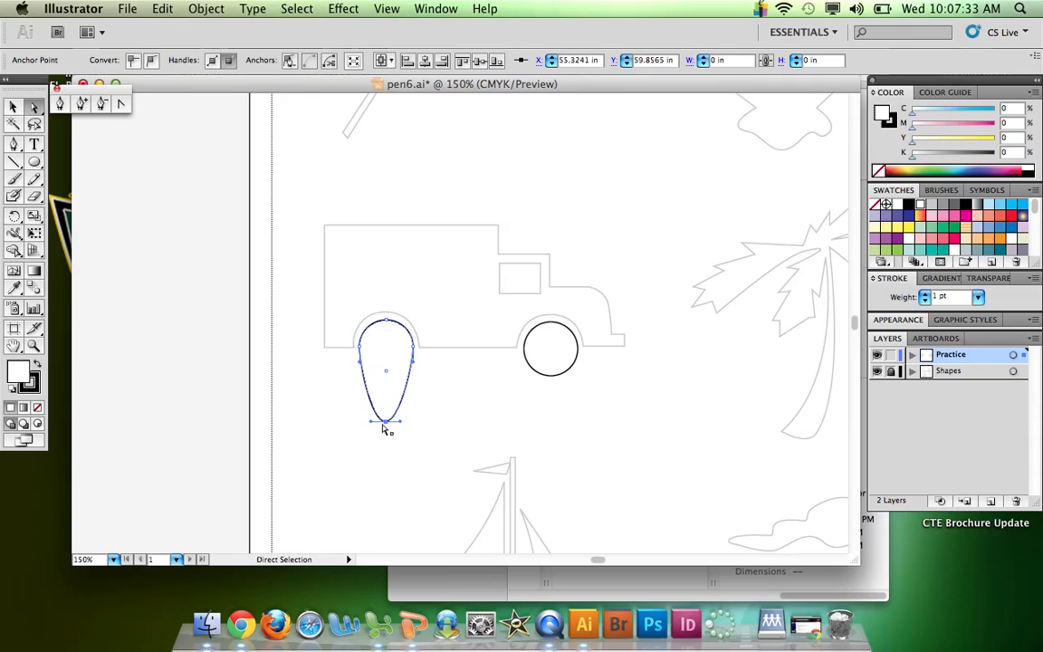
left_click(122, 106)
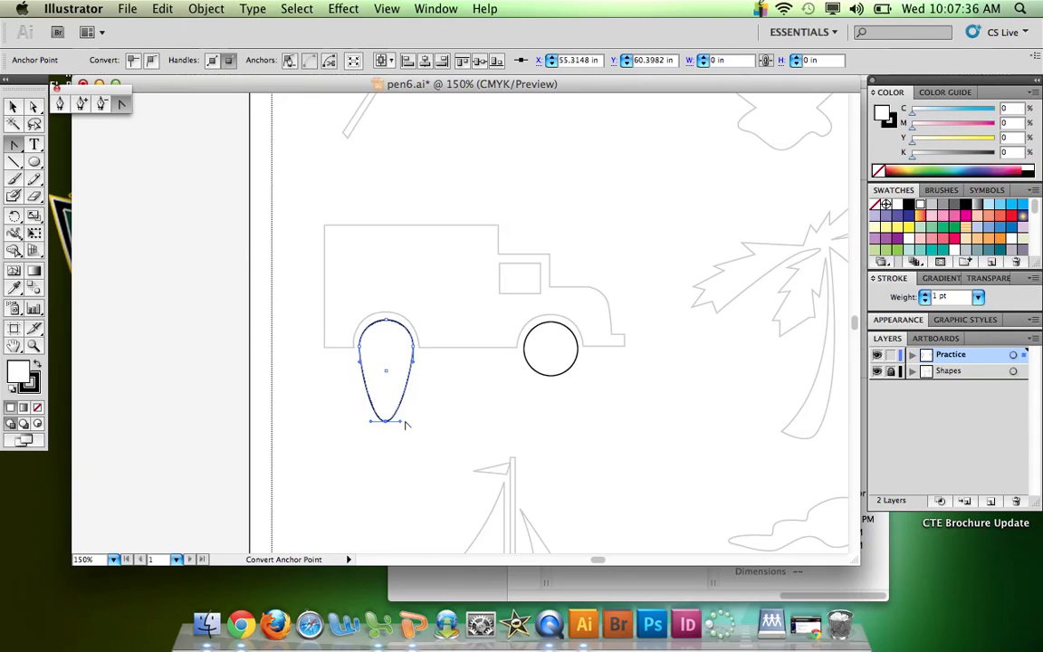
left_click_drag(400, 423, 477, 428)
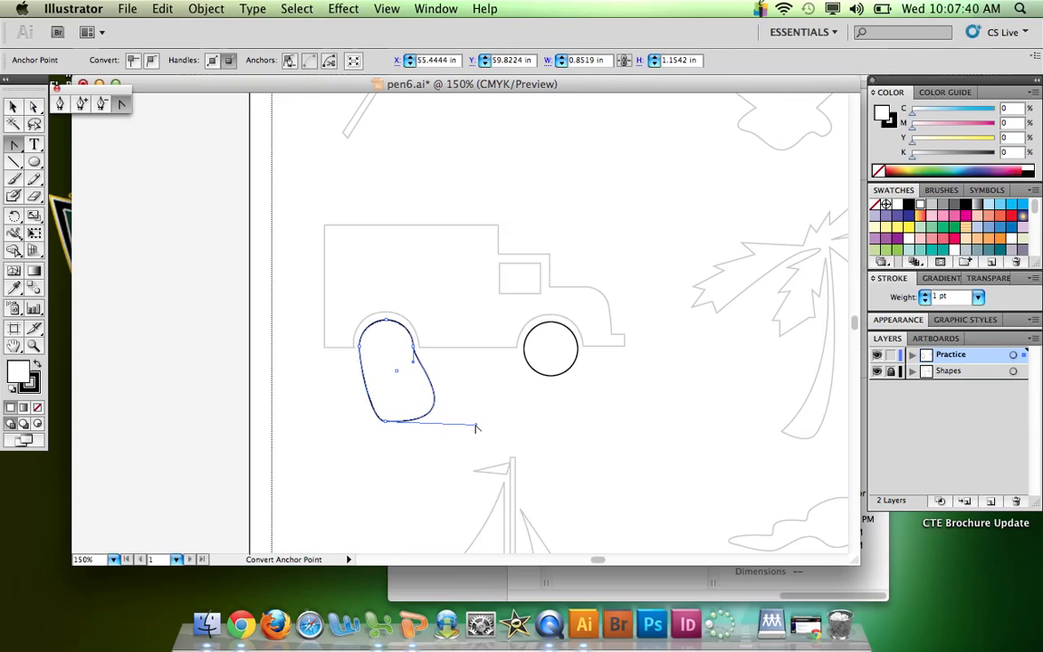